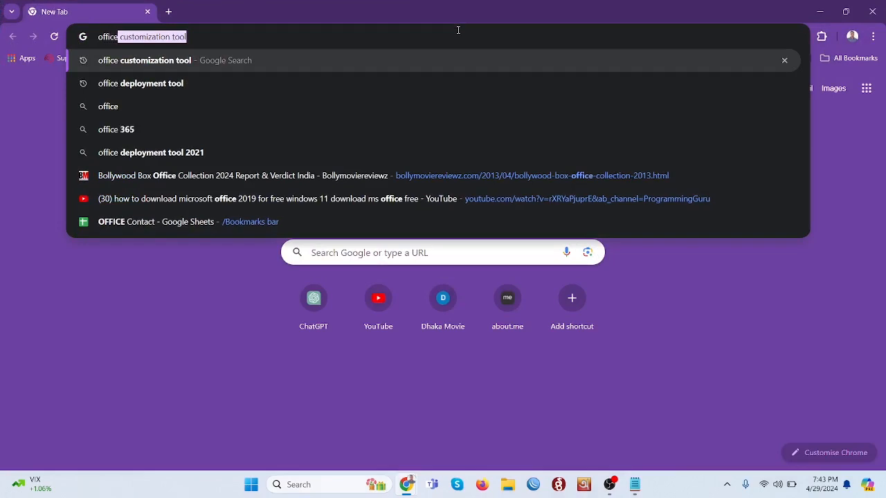
# - Search the web for "office deployment tool" and start its English download from Microsoft's official download page
pyautogui.press('Return')
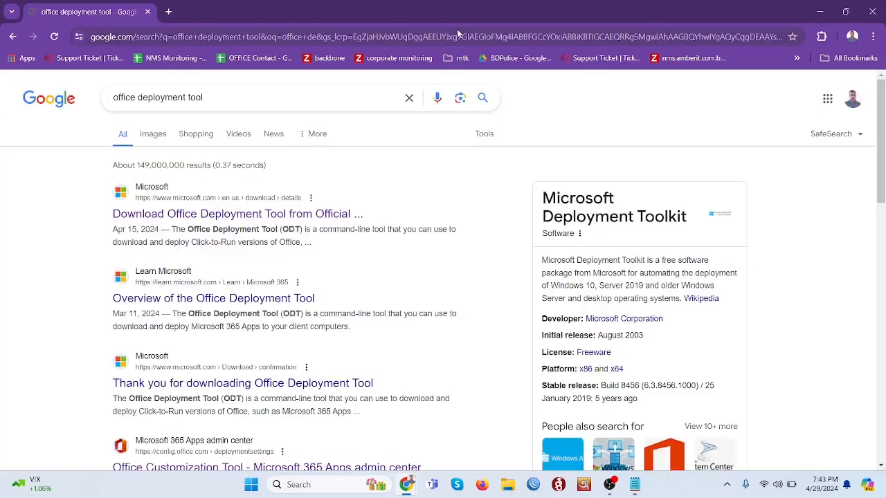
pyautogui.click(257, 213)
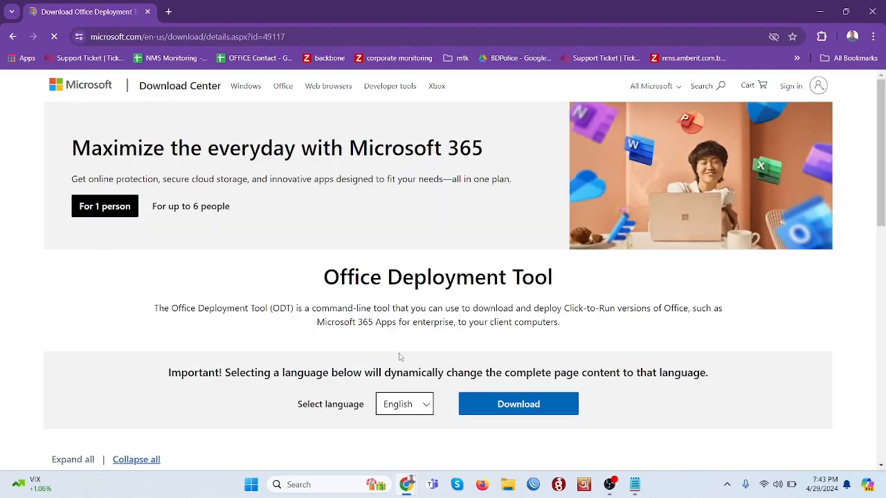
pyautogui.click(500, 404)
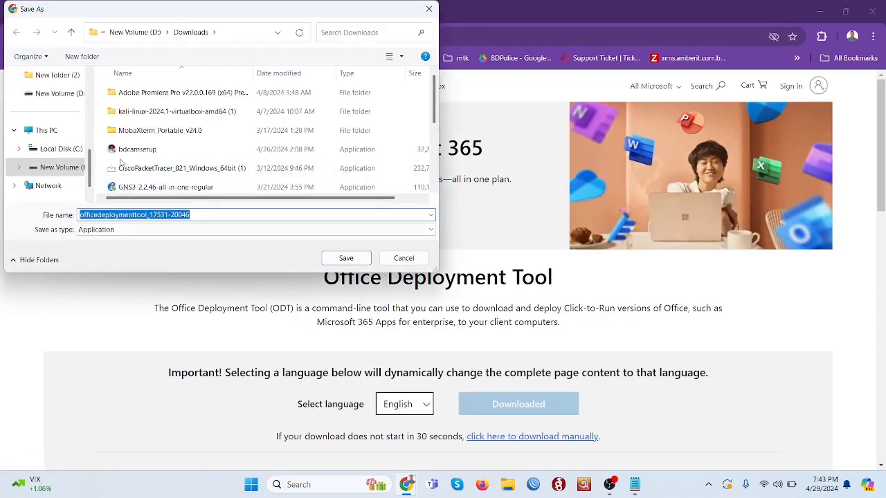
pyautogui.moveTo(89, 164); pyautogui.dragTo(89, 126)
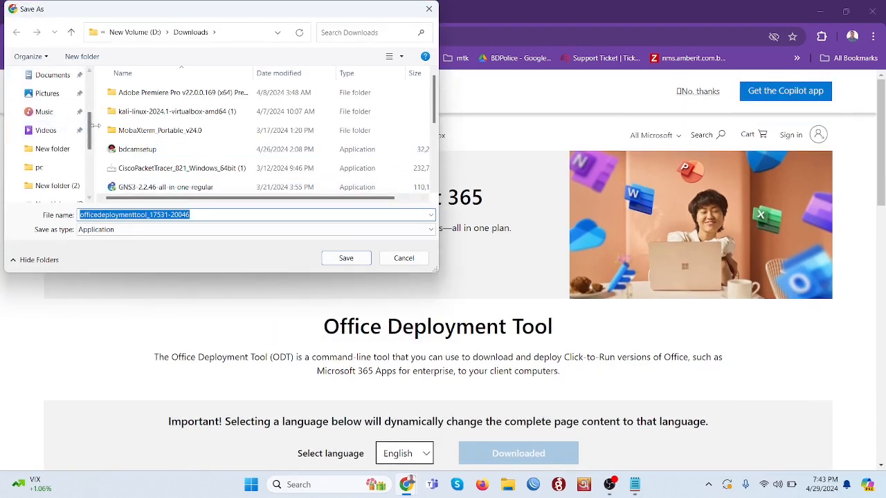
pyautogui.moveTo(90, 127); pyautogui.dragTo(90, 121)
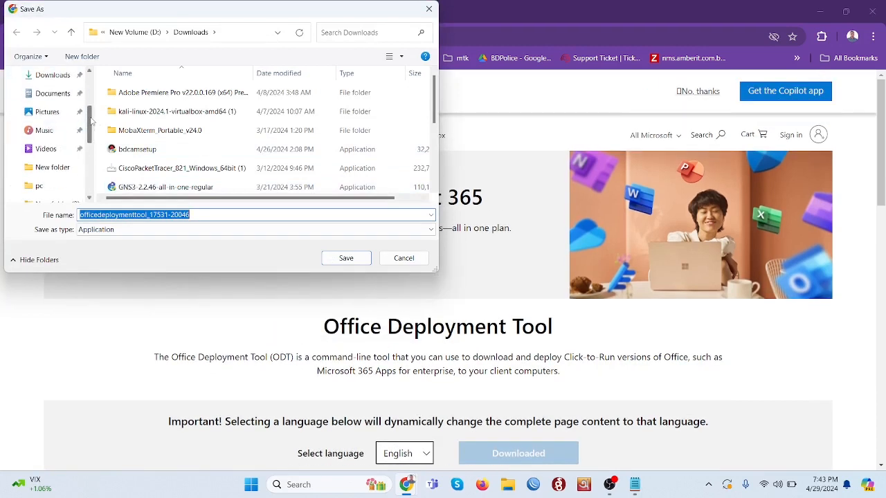
pyautogui.click(53, 75)
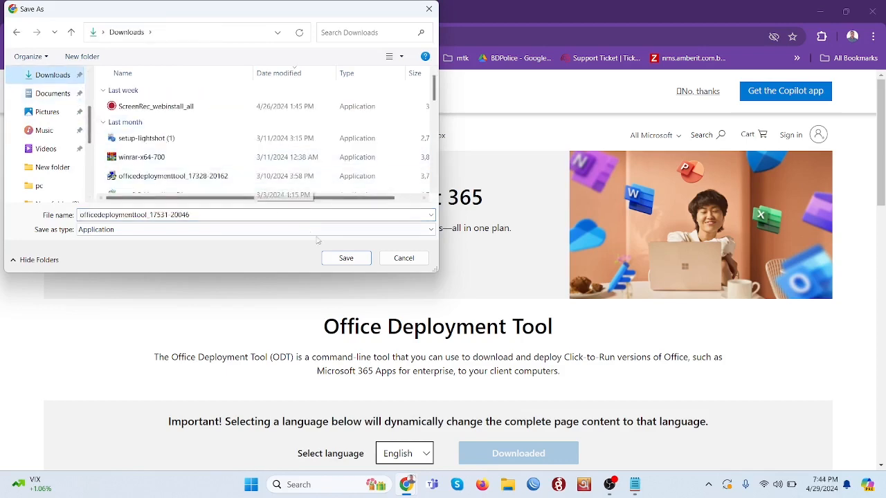
pyautogui.click(338, 260)
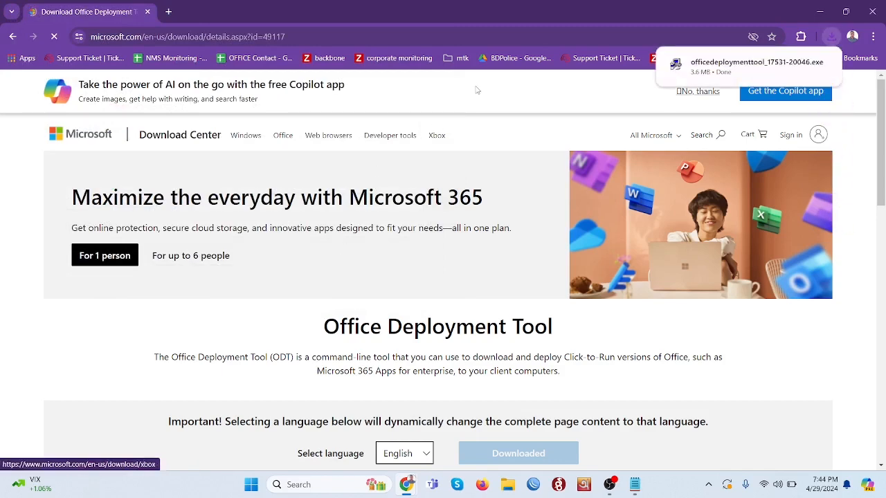
# - Search for "office customization tool" in a new browser tab and open the Microsoft 365 Apps admin center result
pyautogui.click(174, 13)
pyautogui.write('of')
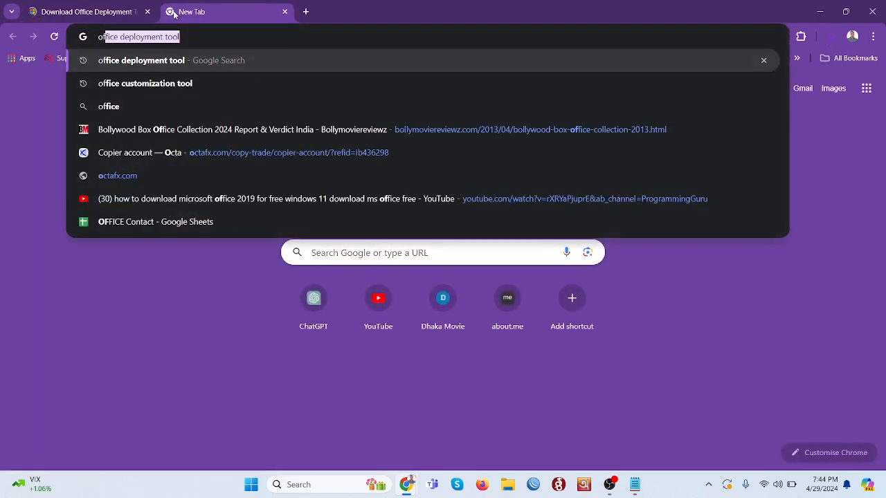
pyautogui.write('fice c')
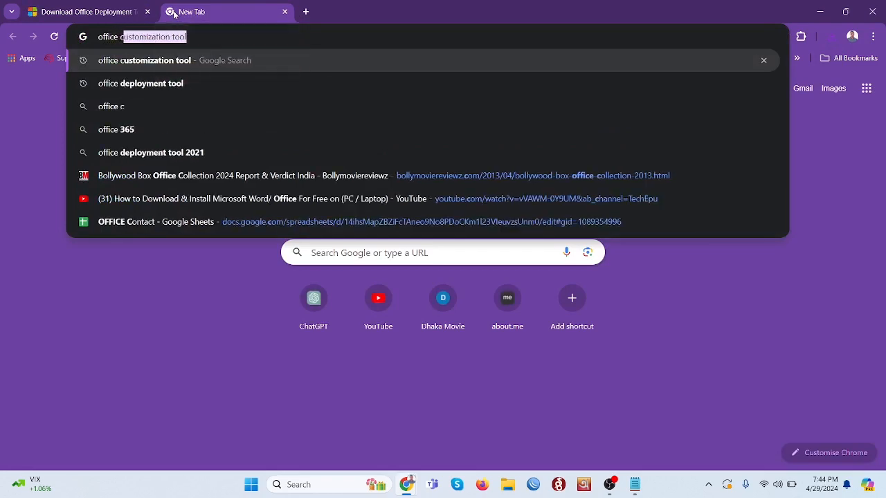
pyautogui.write('us')
pyautogui.press('Return')
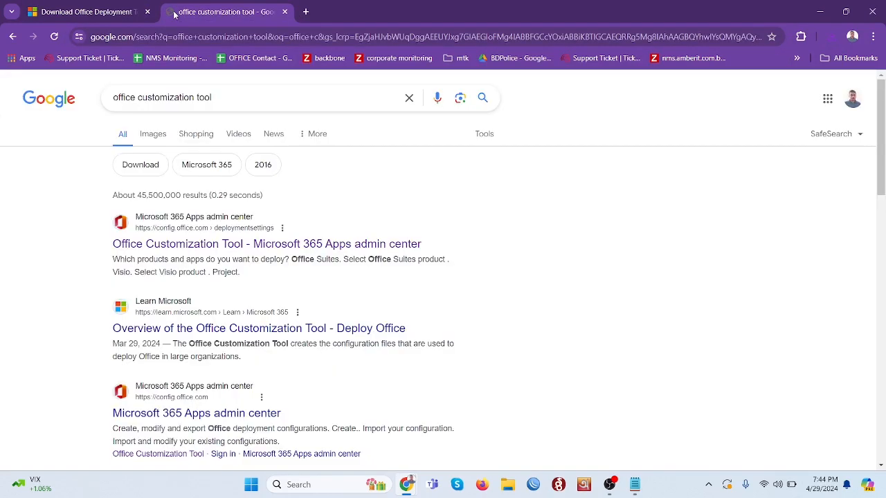
pyautogui.click(234, 256)
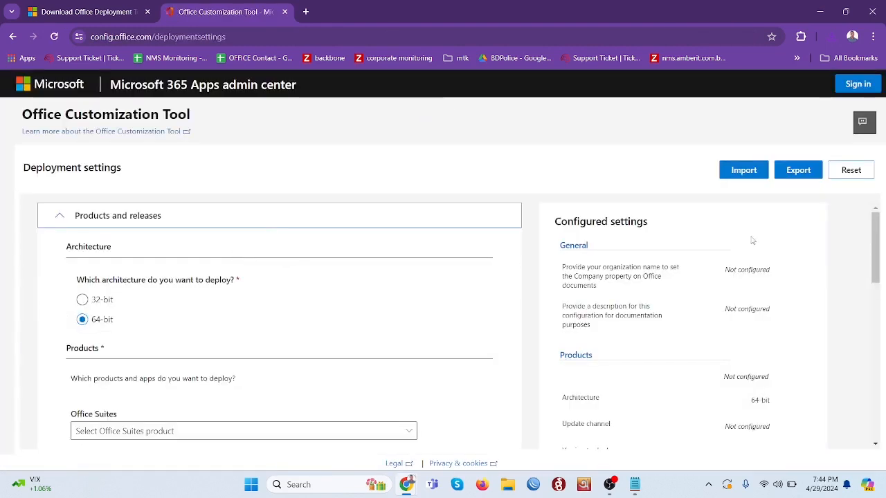
# - Choose Office Professional Plus 2019 - Volume License as the Office Suites product to deploy
pyautogui.moveTo(876, 237); pyautogui.dragTo(875, 252)
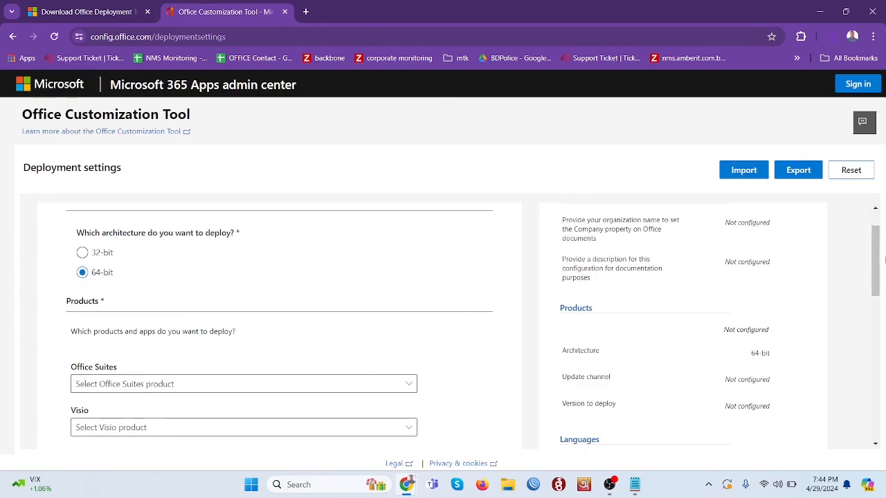
pyautogui.moveTo(884, 259); pyautogui.dragTo(794, 297)
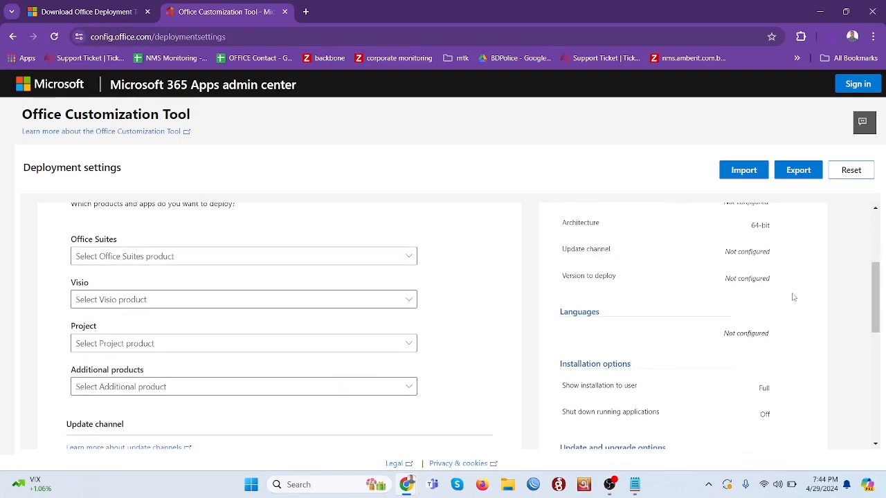
pyautogui.click(395, 259)
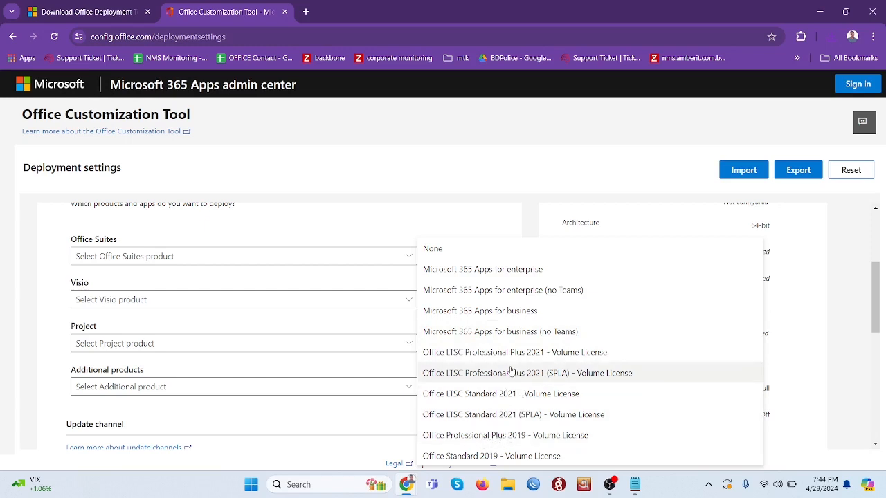
pyautogui.click(494, 436)
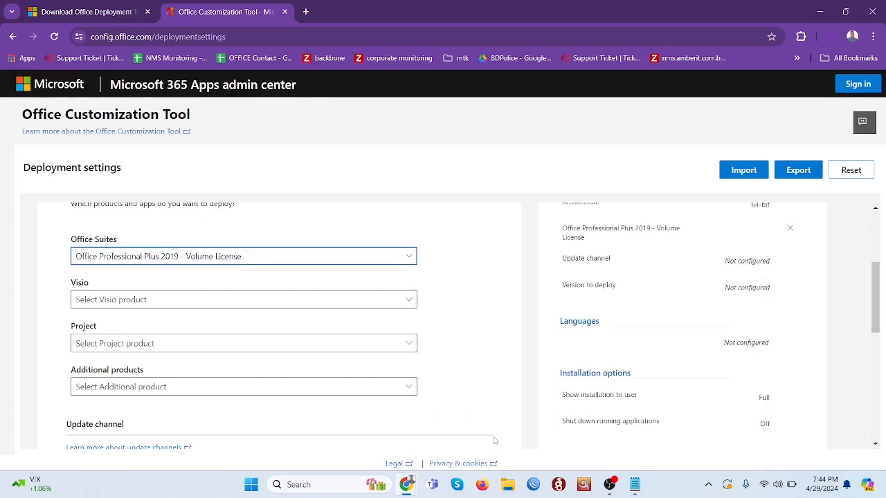
# - Set the primary language of the deployment to English (United States)
pyautogui.moveTo(881, 266); pyautogui.dragTo(884, 383)
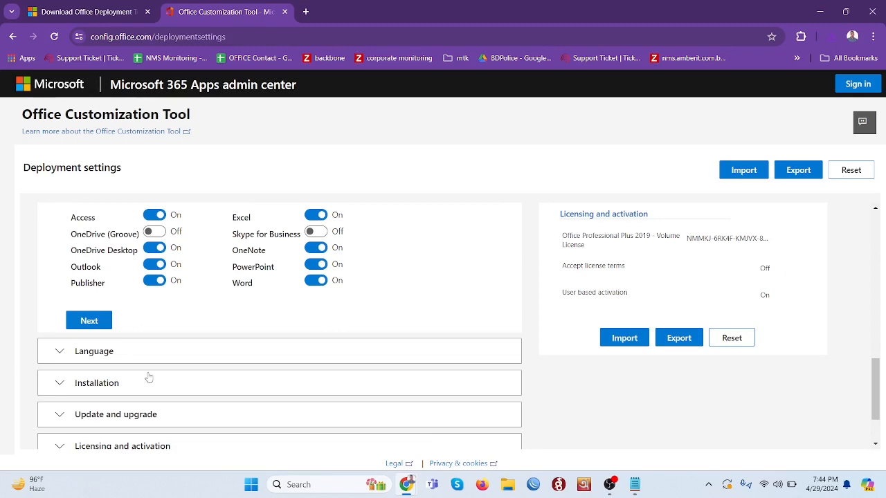
pyautogui.click(108, 351)
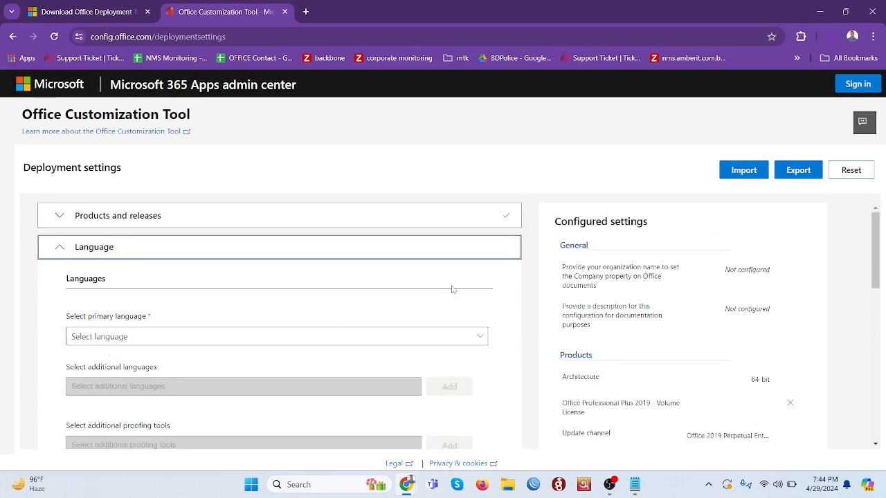
pyautogui.click(407, 343)
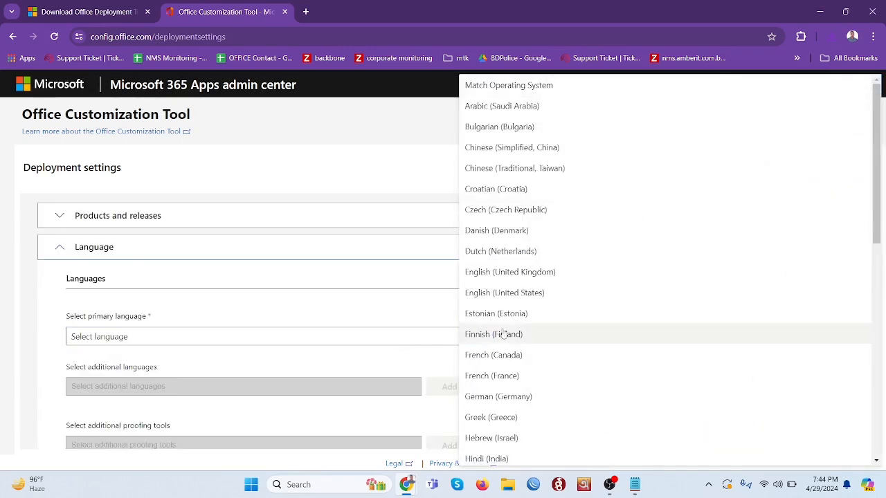
pyautogui.click(527, 299)
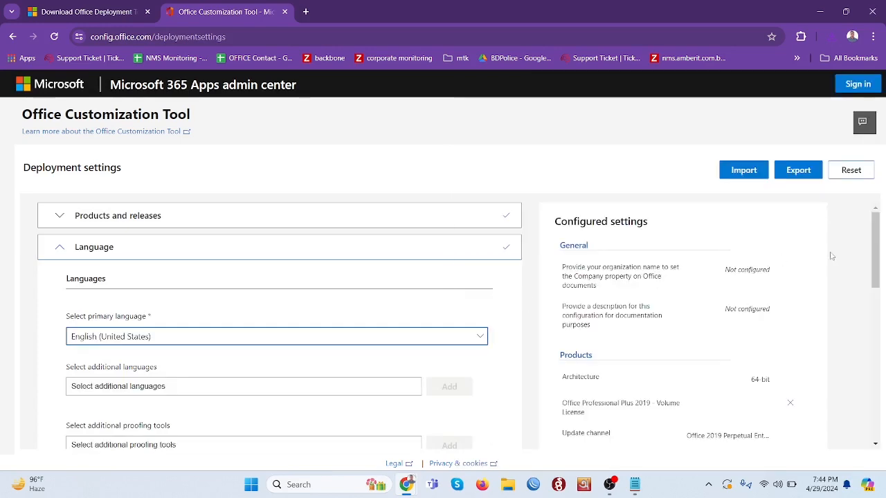
# - Go through the remaining deployment sections from Installation to Application preferences with their default settings and finish the configuration
pyautogui.moveTo(877, 259); pyautogui.dragTo(880, 333)
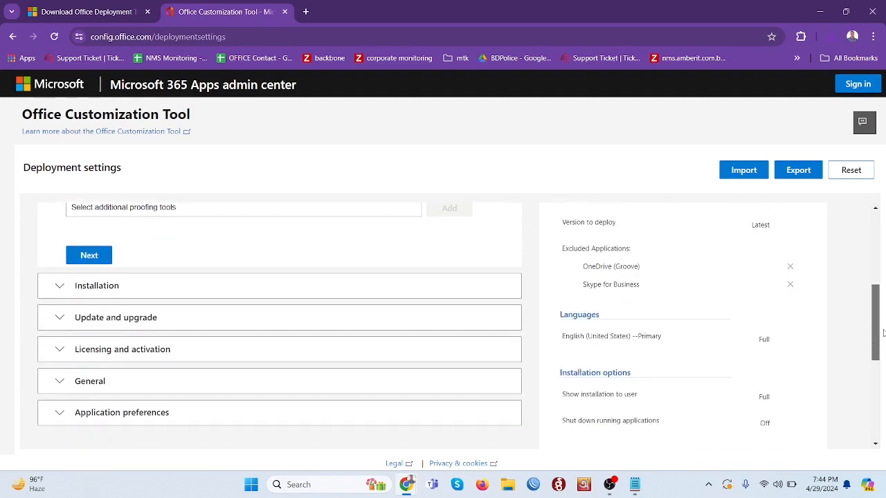
pyautogui.click(78, 287)
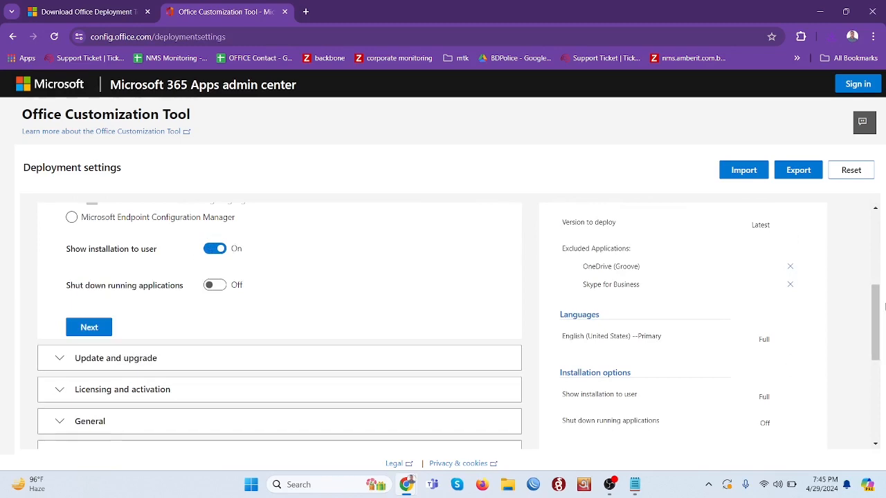
pyautogui.moveTo(883, 307); pyautogui.dragTo(885, 449)
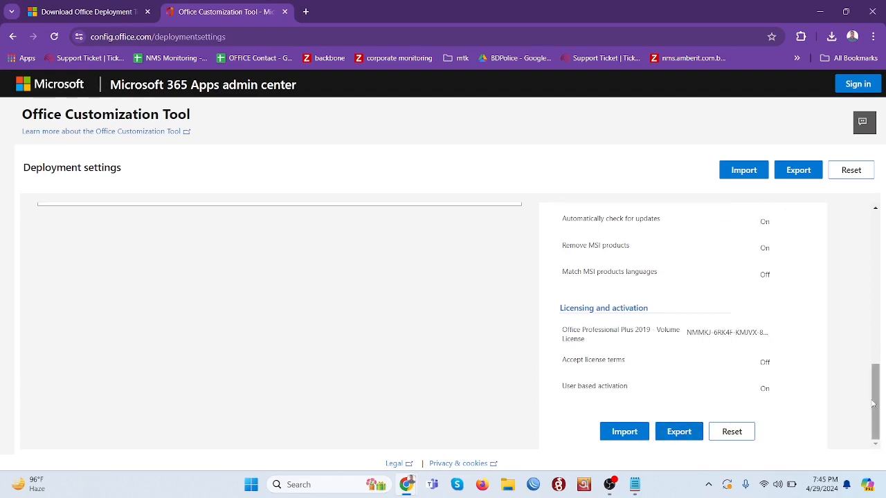
pyautogui.moveTo(883, 404); pyautogui.dragTo(884, 358)
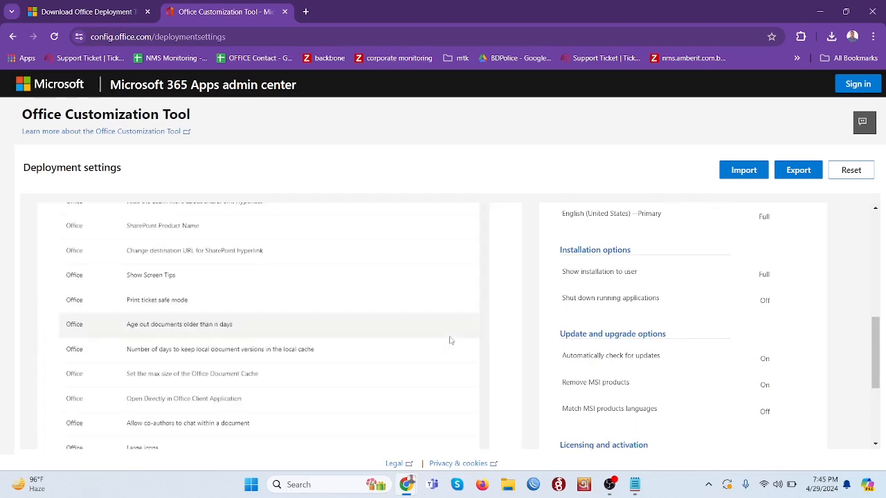
pyautogui.moveTo(882, 335); pyautogui.dragTo(877, 439)
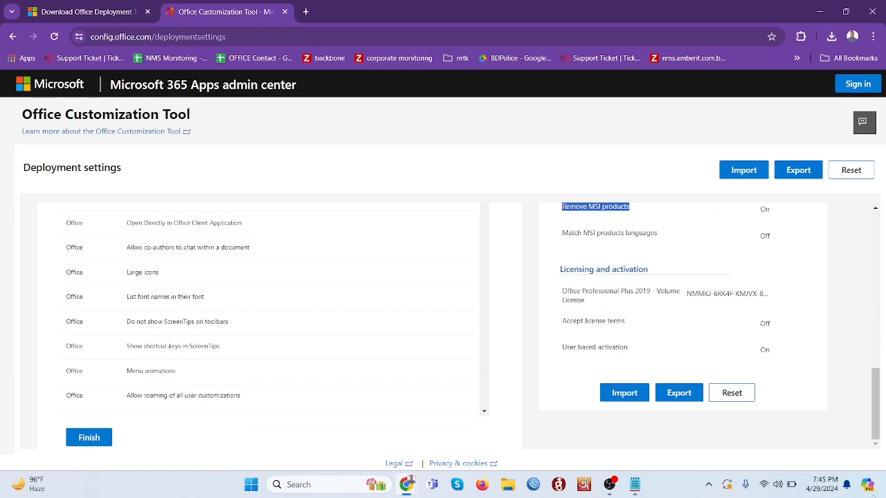
pyautogui.click(151, 437)
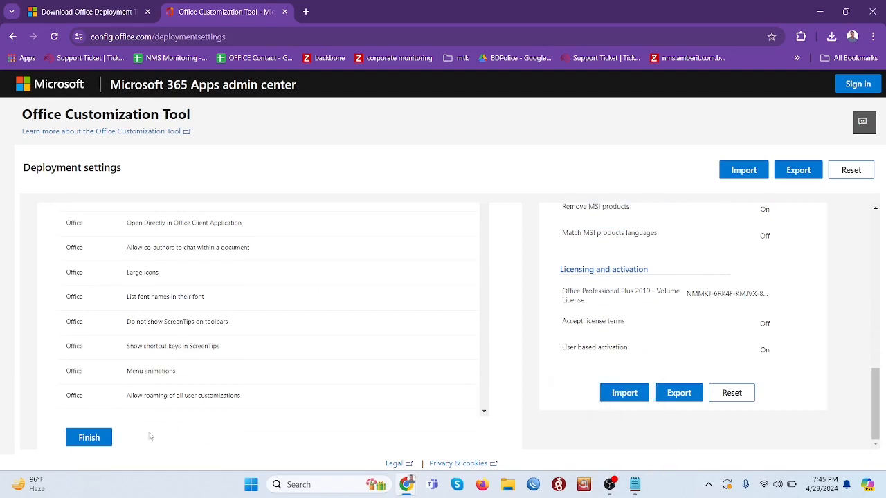
pyautogui.click(94, 437)
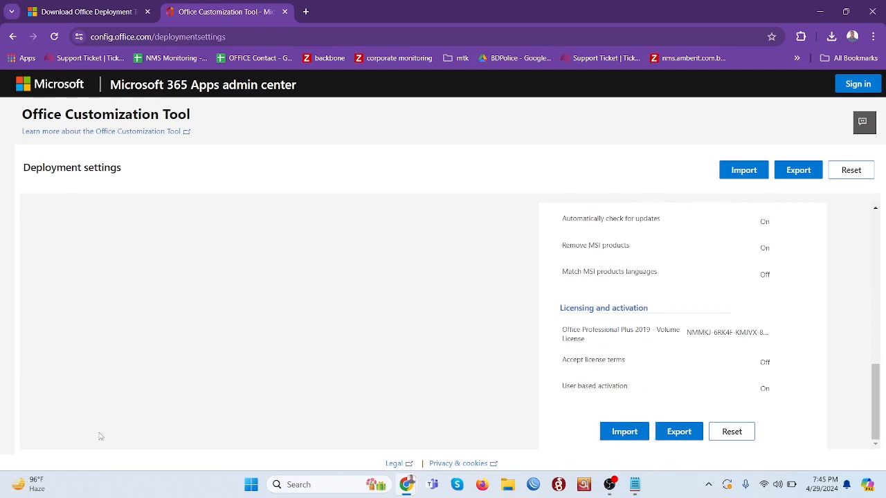
# - Start exporting the configuration, choosing Keep Current Settings as the default file format
pyautogui.click(671, 432)
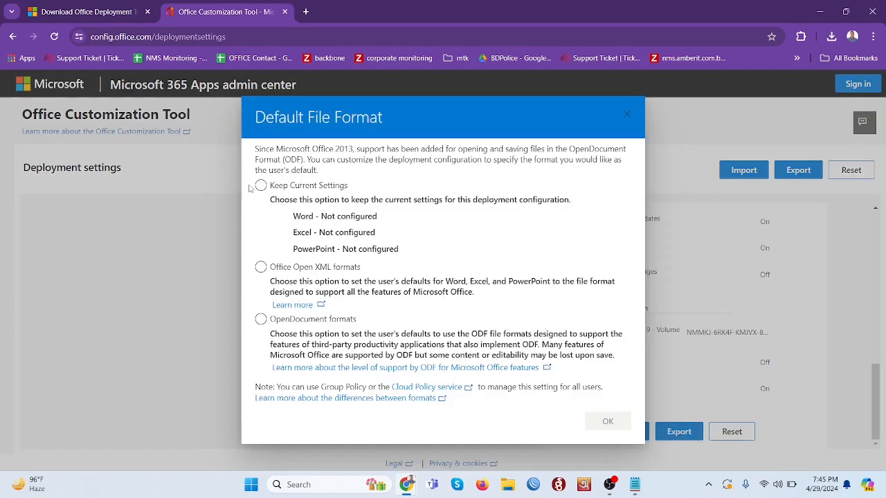
pyautogui.click(260, 186)
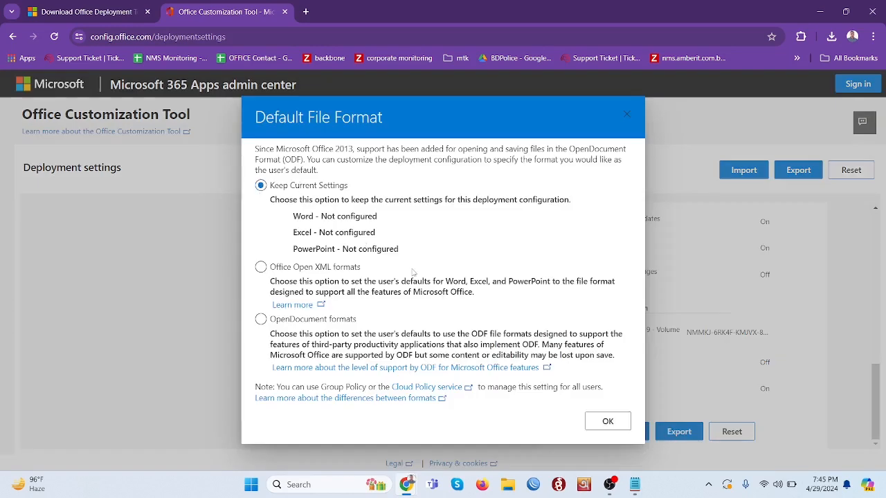
pyautogui.click(606, 424)
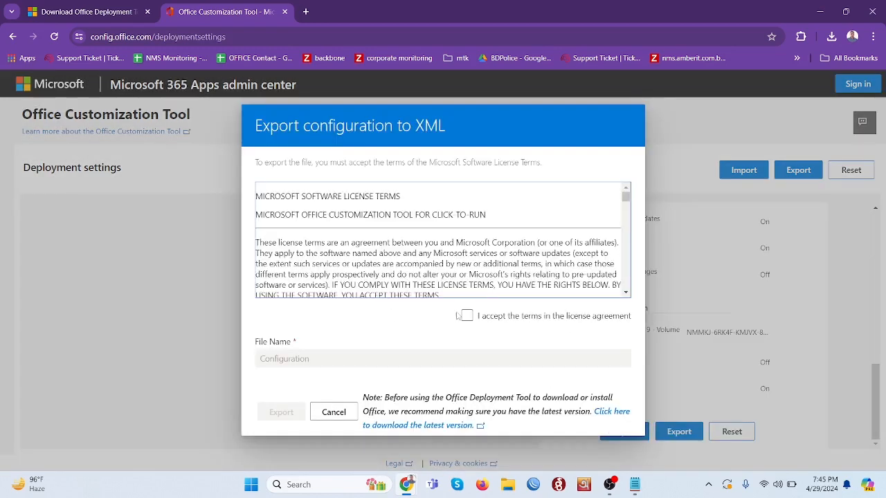
# - Accept the license terms and export the XML file named Configuration to the Downloads folder
pyautogui.click(466, 317)
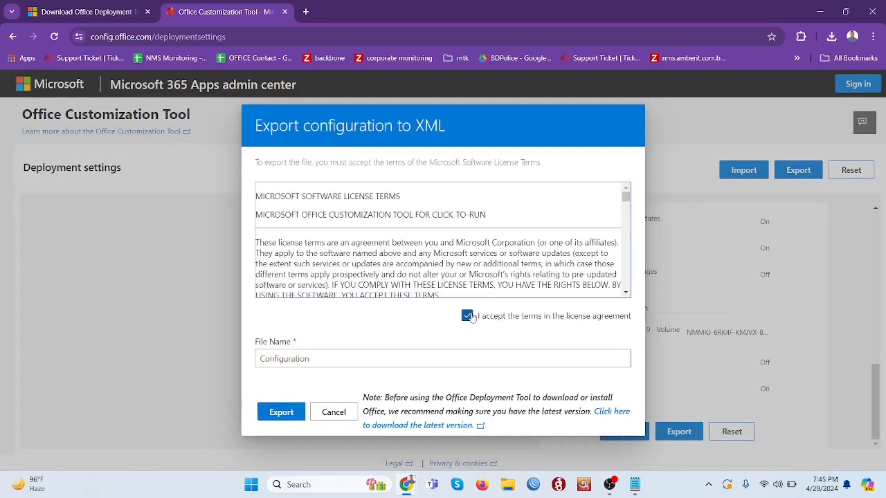
pyautogui.click(281, 413)
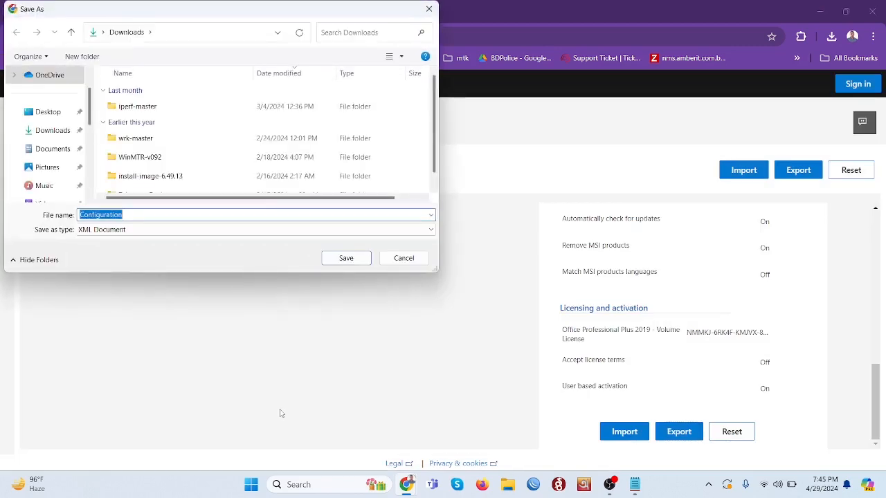
pyautogui.click(345, 258)
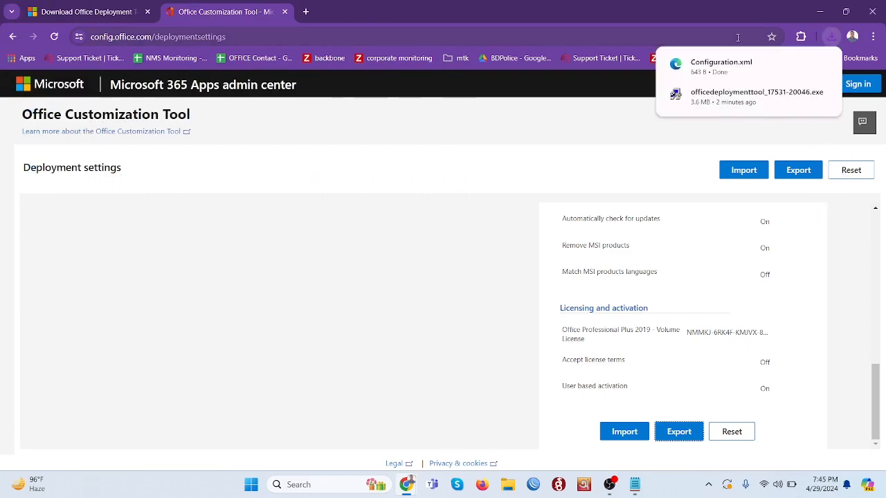
# - Minimize the browser and show the Downloads folder in File Explorer
pyautogui.click(818, 12)
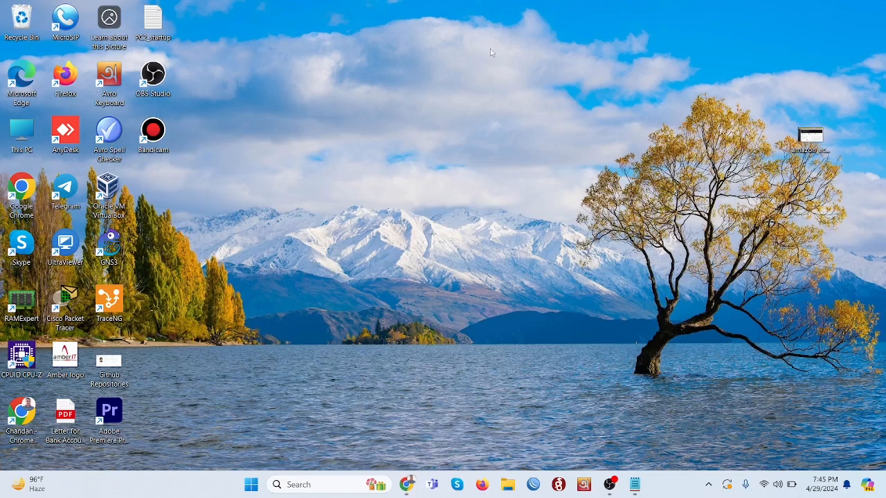
pyautogui.doubleClick(14, 152)
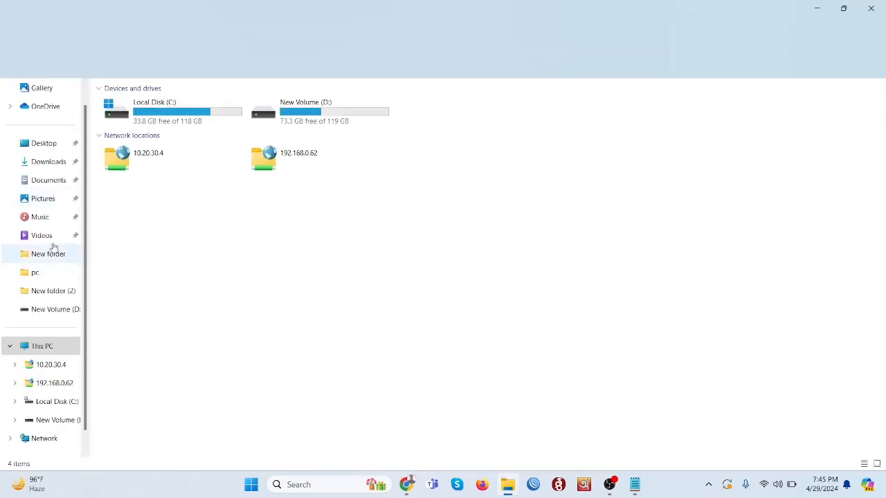
pyautogui.click(47, 166)
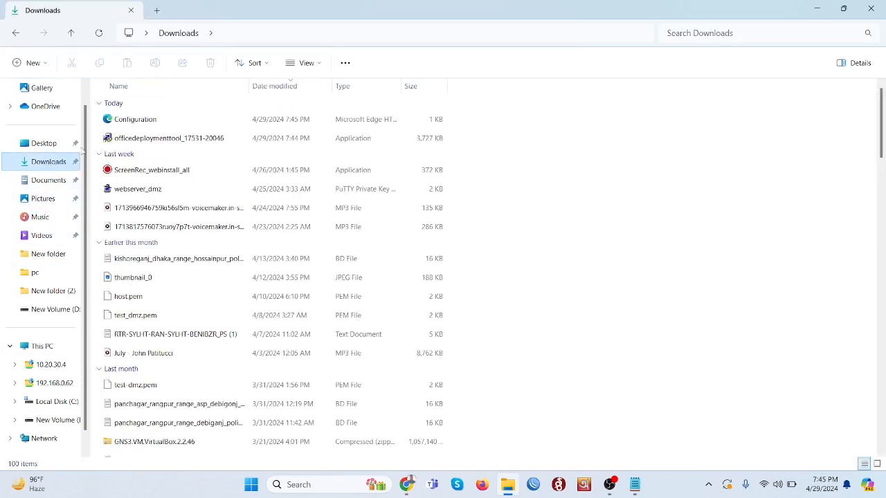
# - Create a new folder named ms office 2019 in the Downloads folder
pyautogui.click(144, 124)
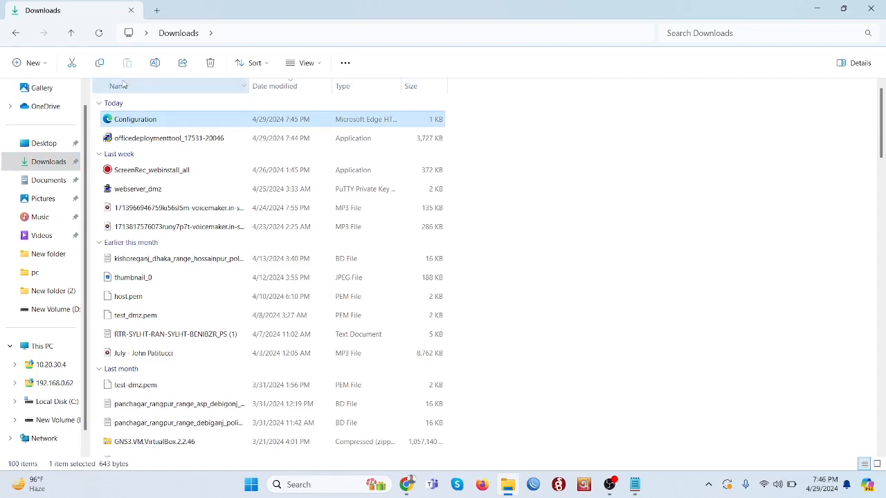
pyautogui.click(33, 63)
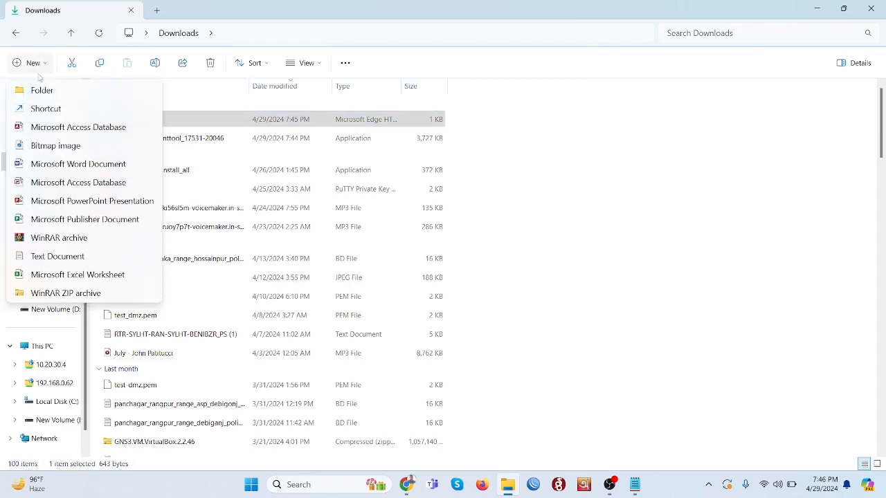
pyautogui.click(54, 92)
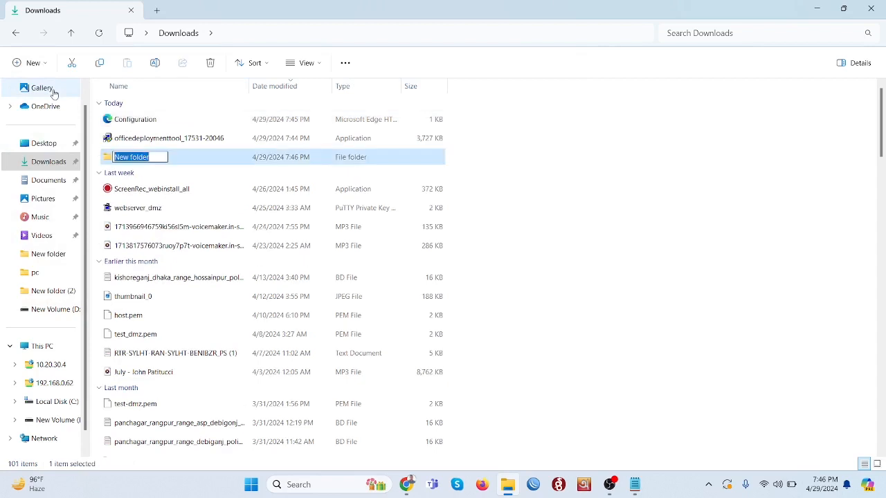
pyautogui.write('ms office 2019')
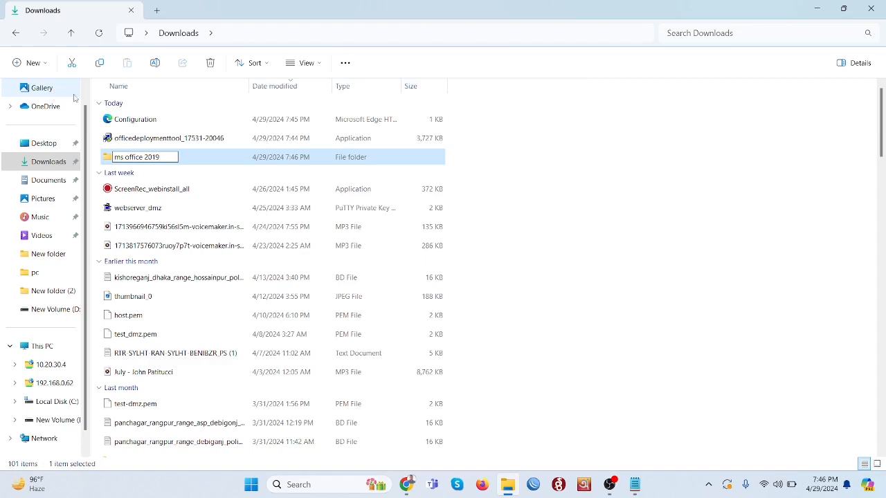
pyautogui.click(195, 158)
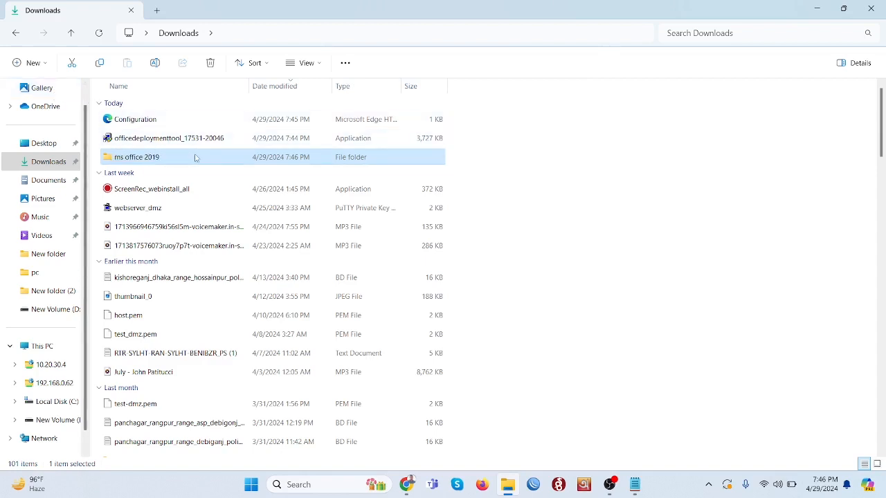
pyautogui.click(144, 117)
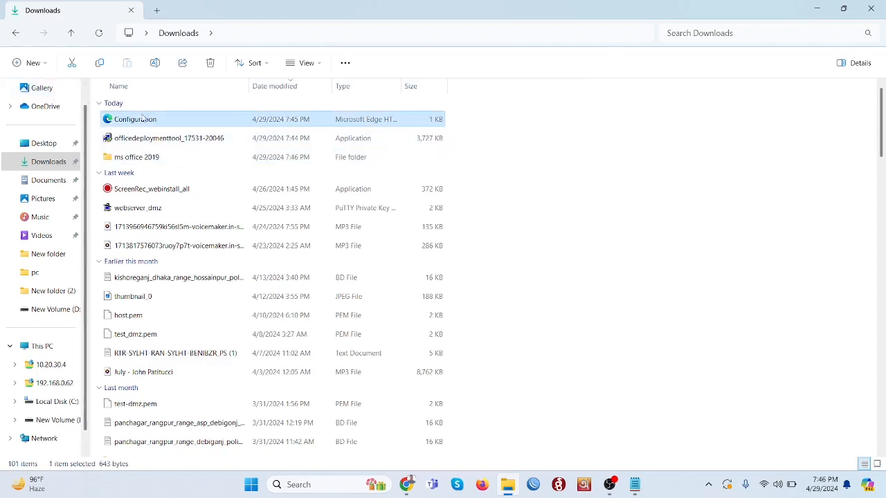
pyautogui.keyDown('ctrl'); pyautogui.click(151, 140); pyautogui.keyUp('ctrl')
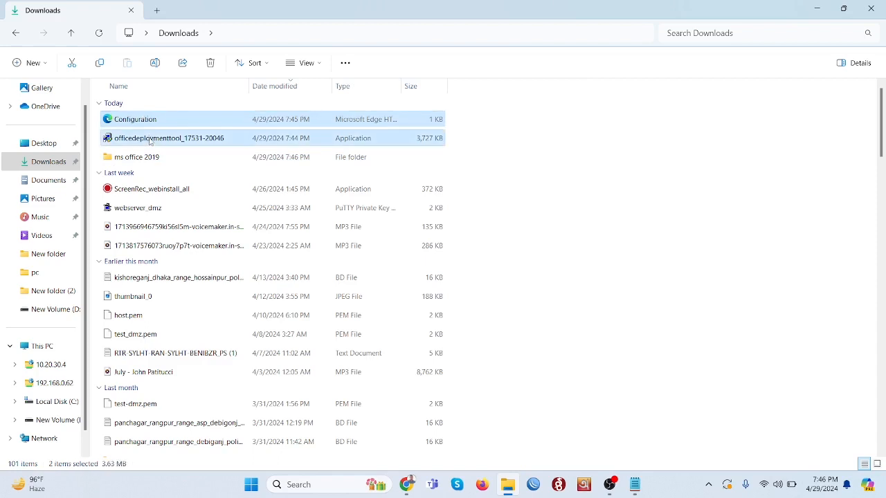
pyautogui.doubleClick(162, 159)
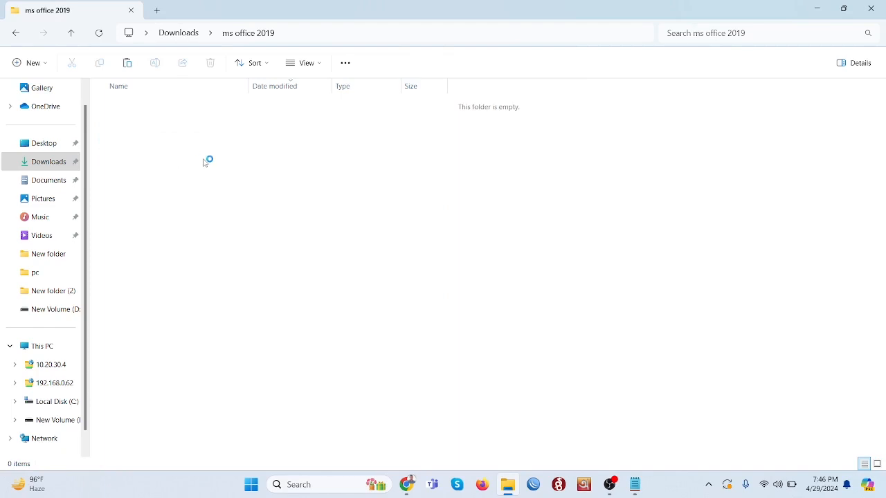
pyautogui.hotkey('ctrl', 'v')
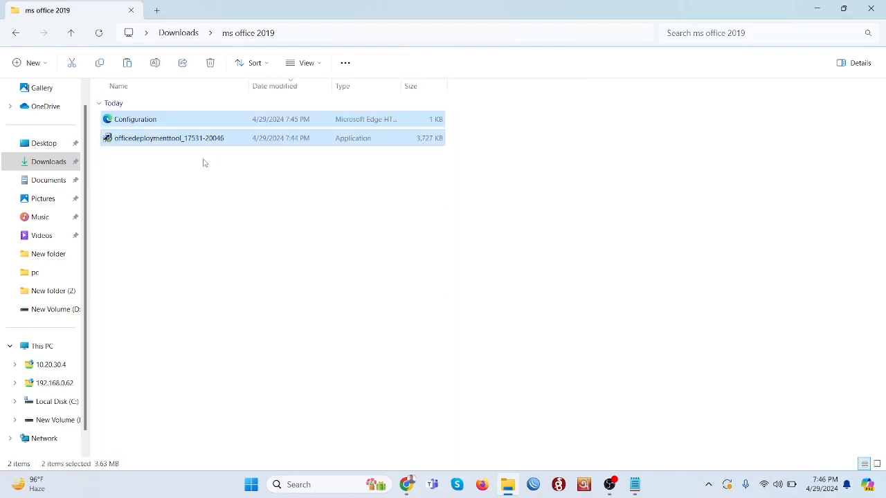
pyautogui.click(232, 174)
pyautogui.click(205, 140)
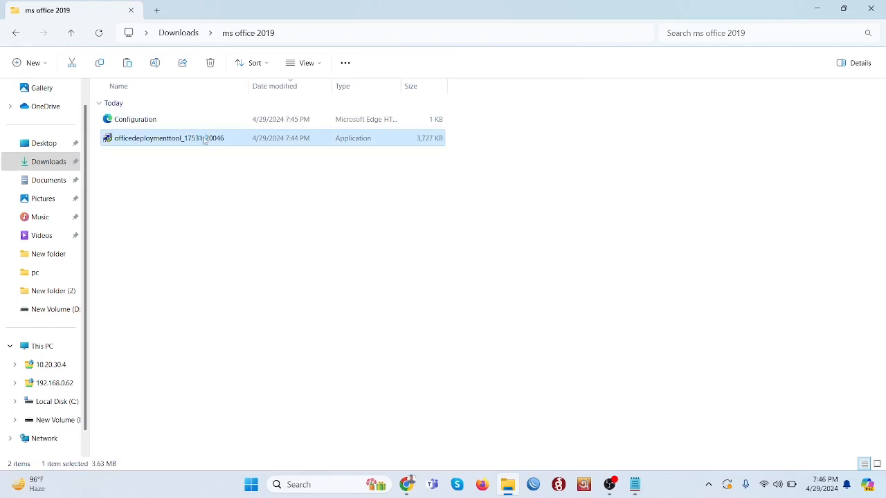
pyautogui.rightClick(204, 140)
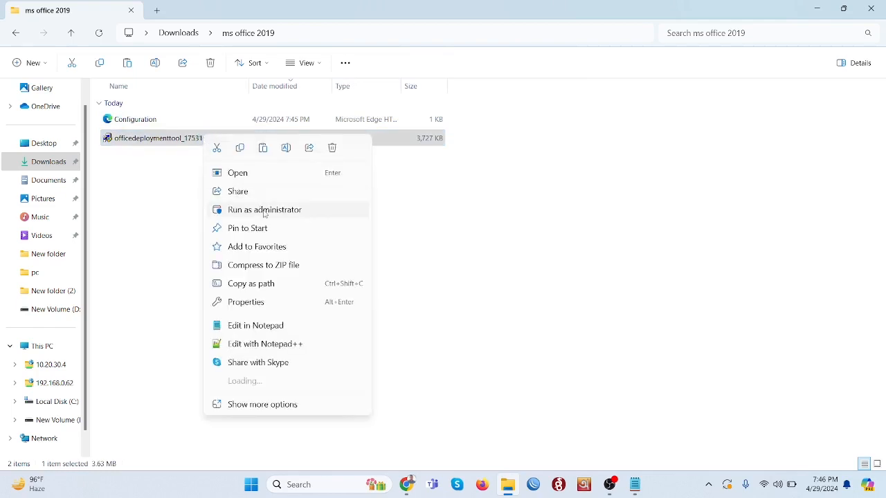
pyautogui.click(264, 210)
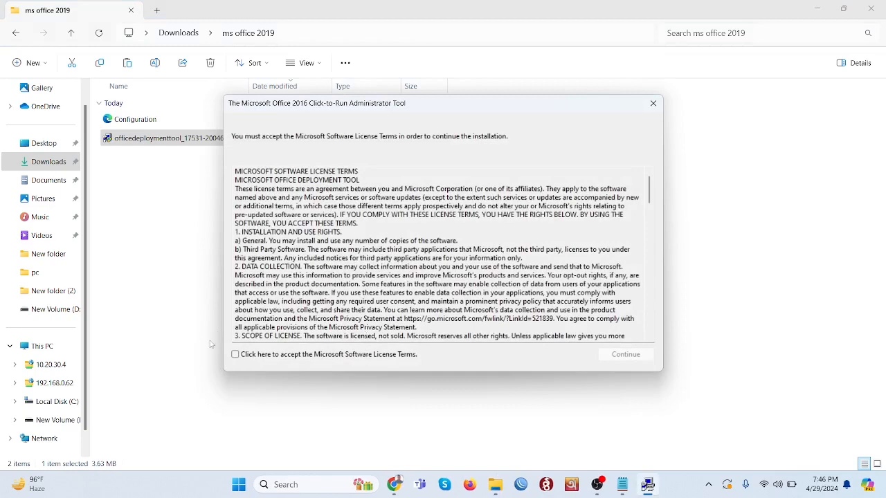
pyautogui.click(236, 355)
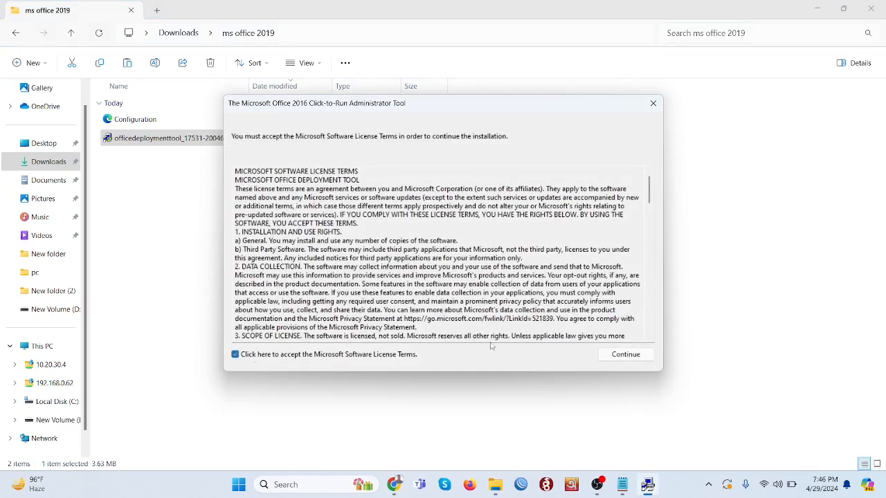
pyautogui.click(617, 356)
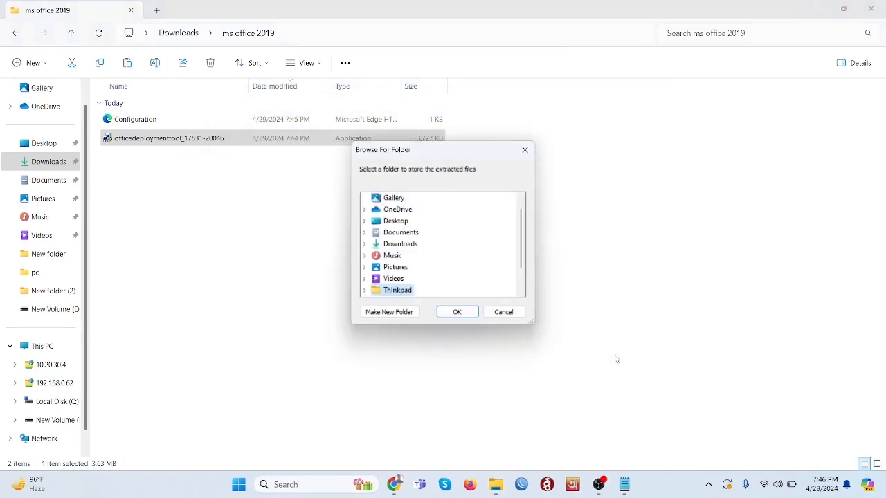
# - Extract the deployment tool's files into the ms office 2019 folder inside Downloads and dismiss the completion message
pyautogui.doubleClick(404, 291)
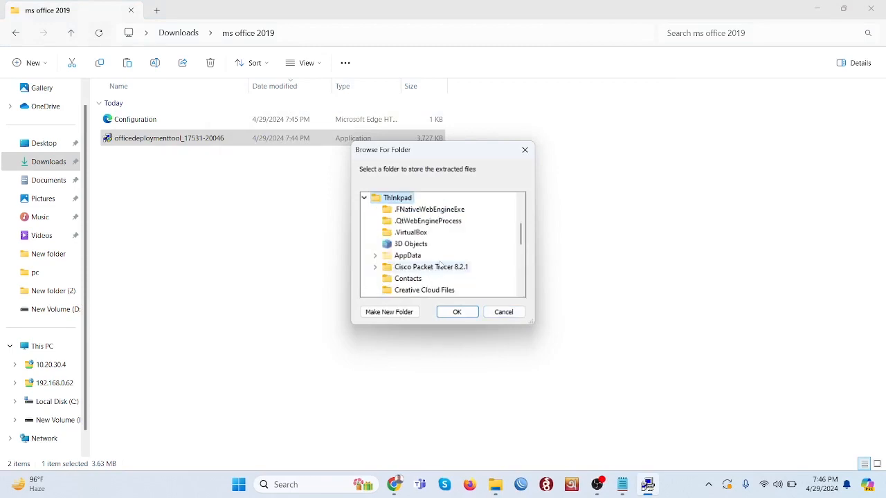
pyautogui.scroll(-2, 524, 238)
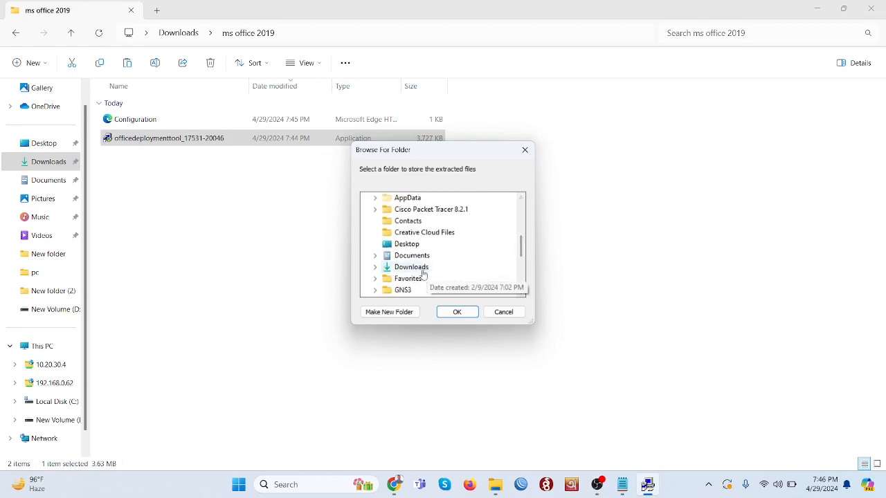
pyautogui.doubleClick(421, 268)
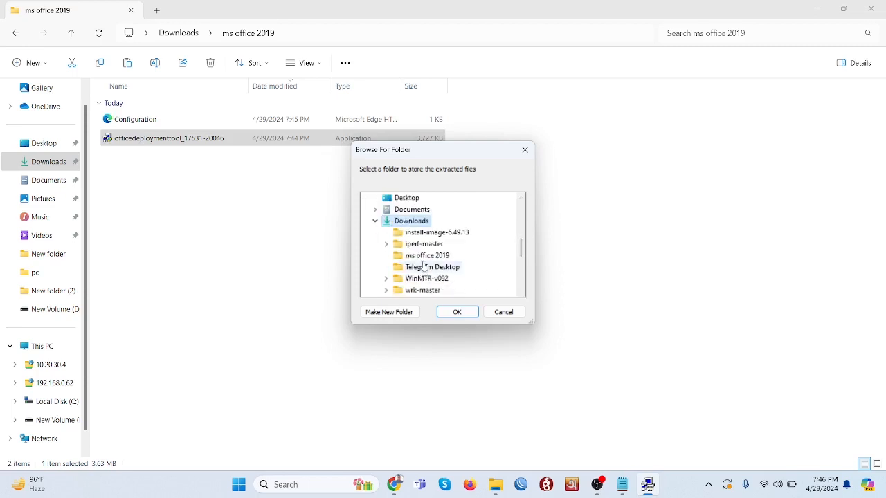
pyautogui.click(425, 257)
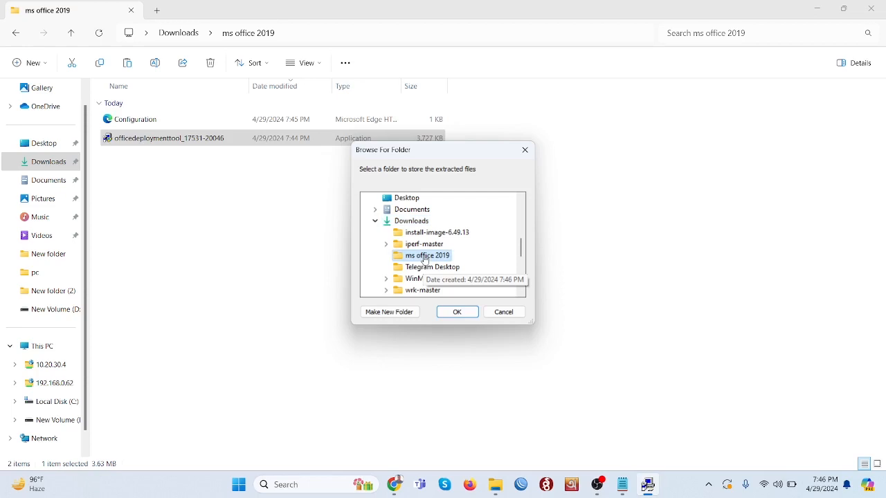
pyautogui.click(457, 313)
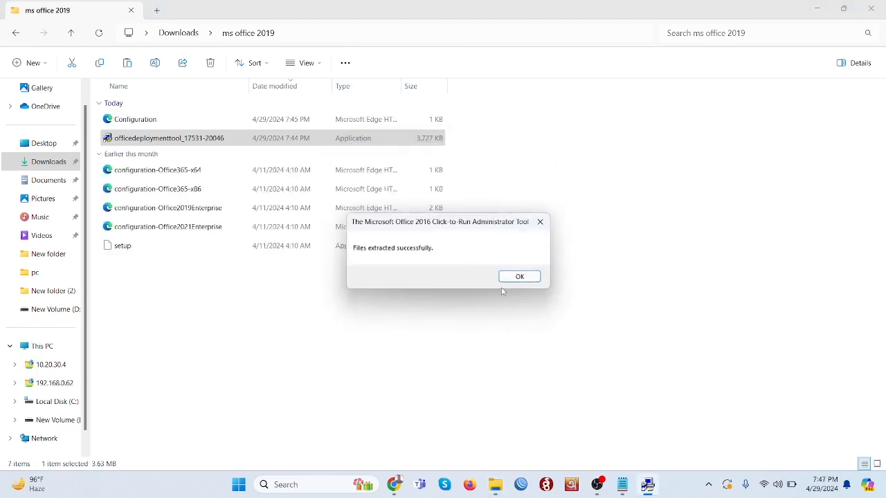
pyautogui.click(515, 277)
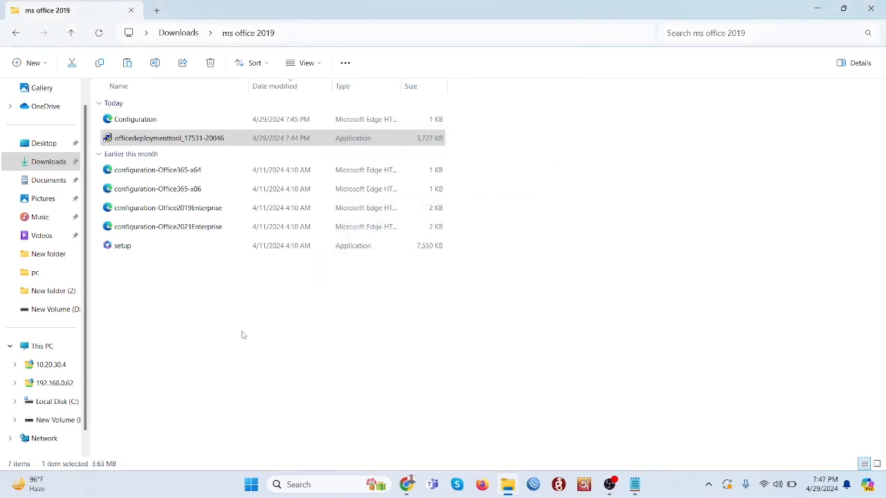
pyautogui.click(228, 284)
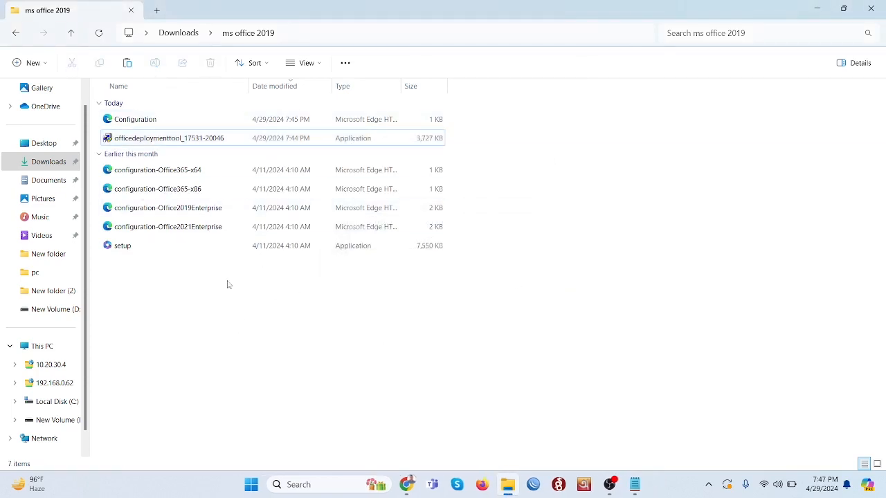
# - Move the ms office 2019 folder from Downloads to the root of Local Disk (C:) and open it there
pyautogui.click(15, 33)
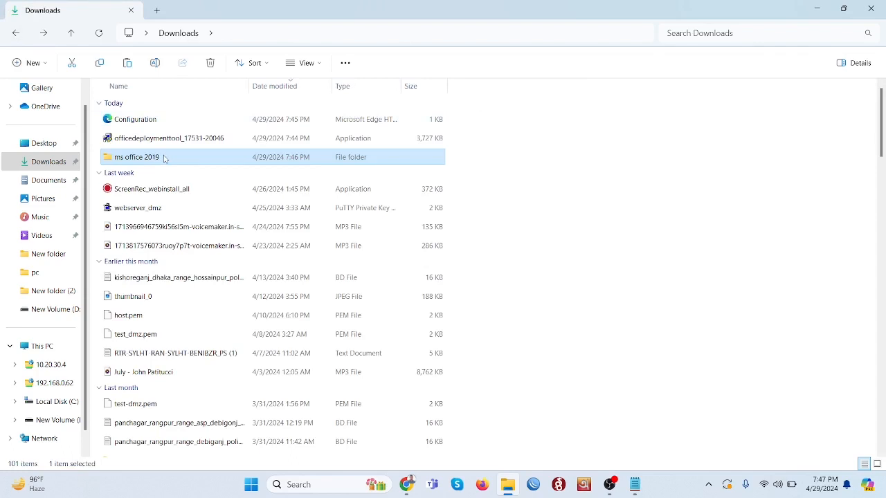
pyautogui.click(164, 157)
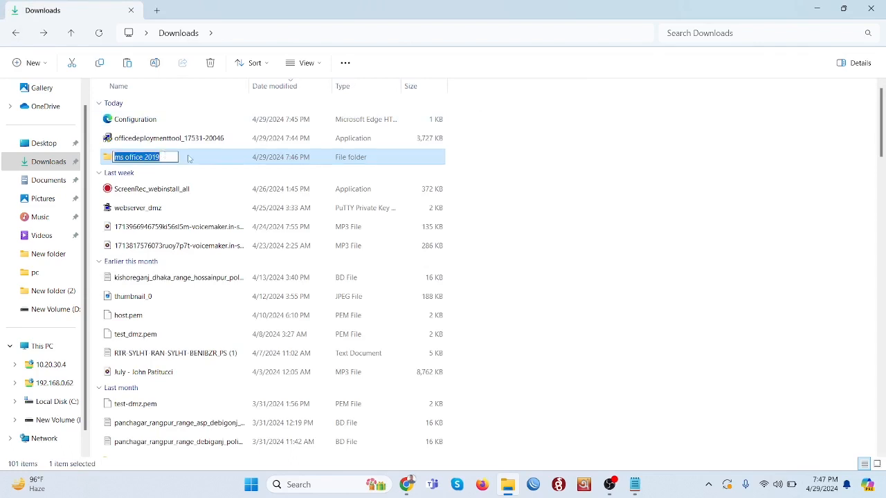
pyautogui.click(193, 159)
pyautogui.rightClick(193, 159)
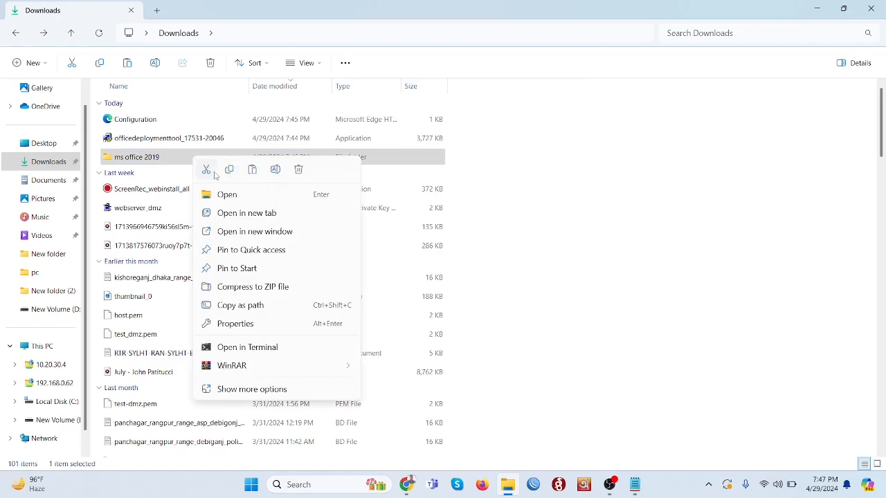
pyautogui.click(206, 170)
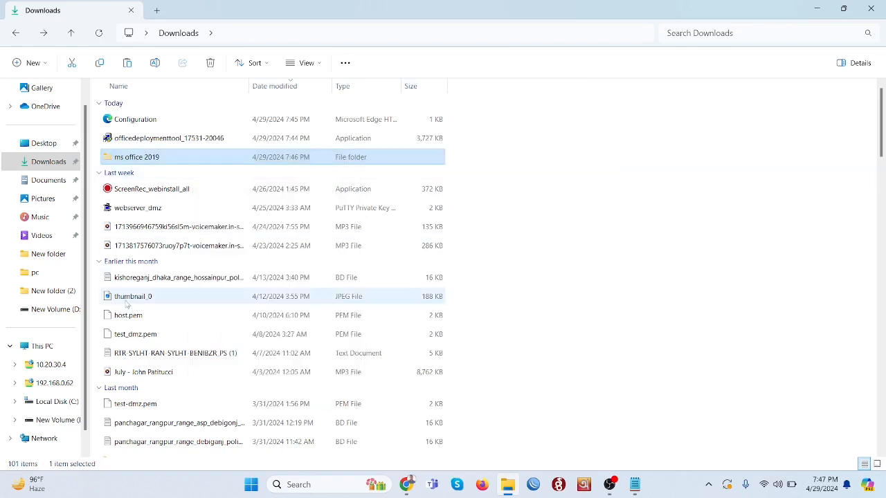
pyautogui.scroll(-1, 49, 387)
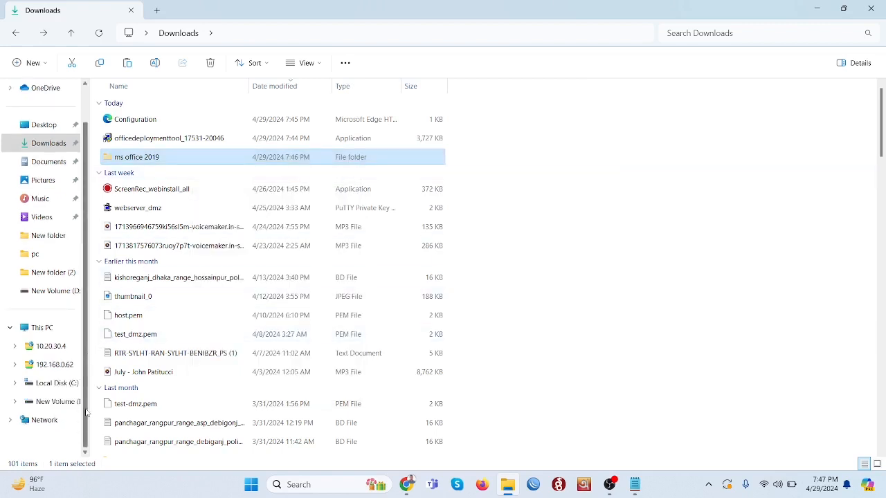
pyautogui.click(55, 384)
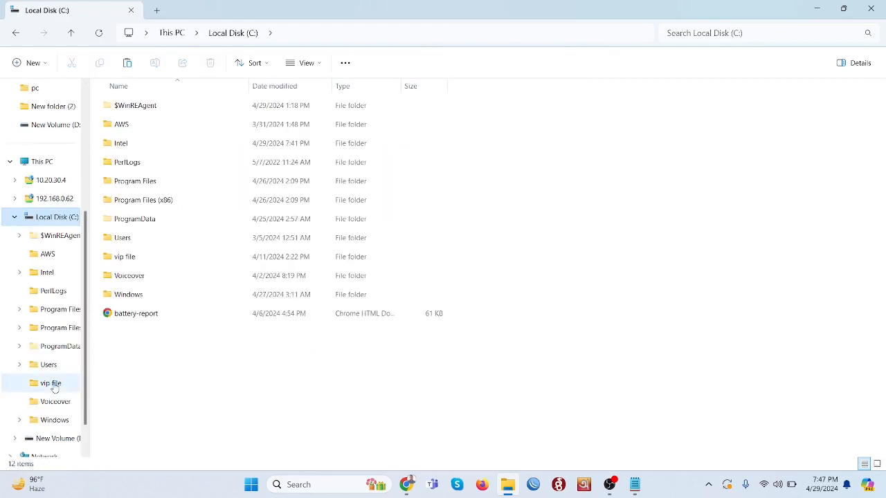
pyautogui.click(206, 362)
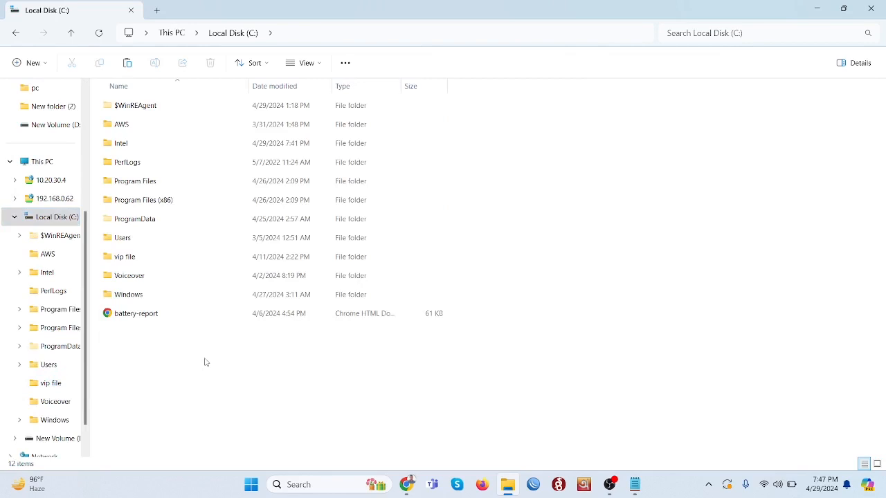
pyautogui.rightClick(205, 363)
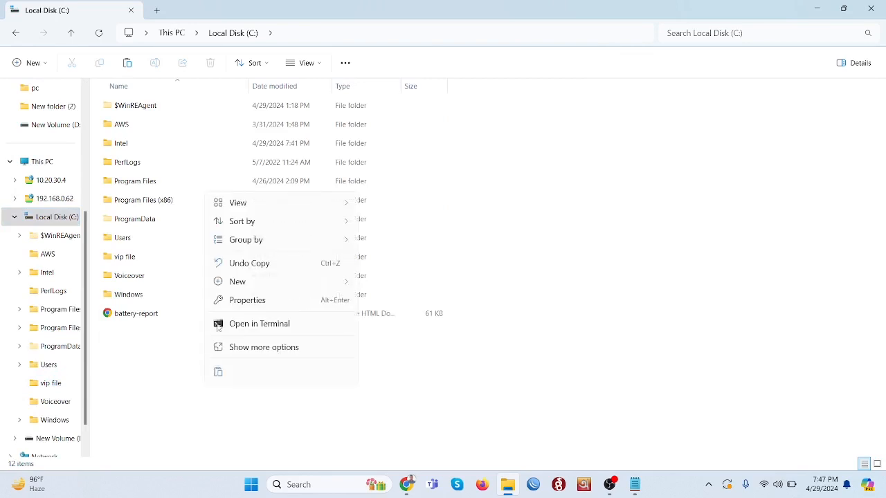
pyautogui.click(219, 373)
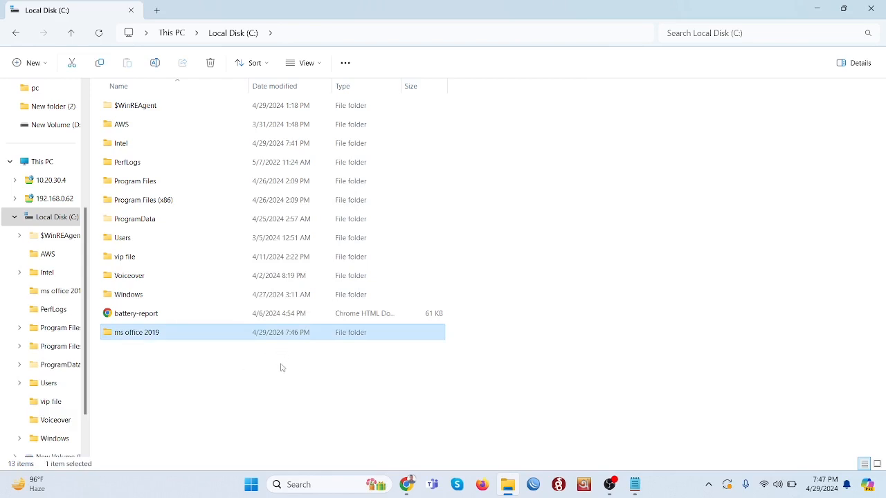
pyautogui.doubleClick(272, 338)
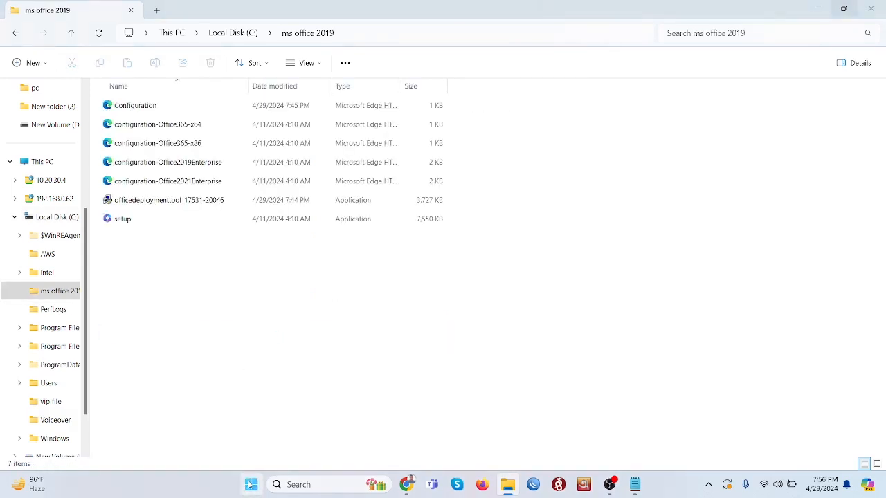
# - Search for cmd, run Command Prompt as administrator and move its window aside
pyautogui.click(250, 484)
pyautogui.write('c')
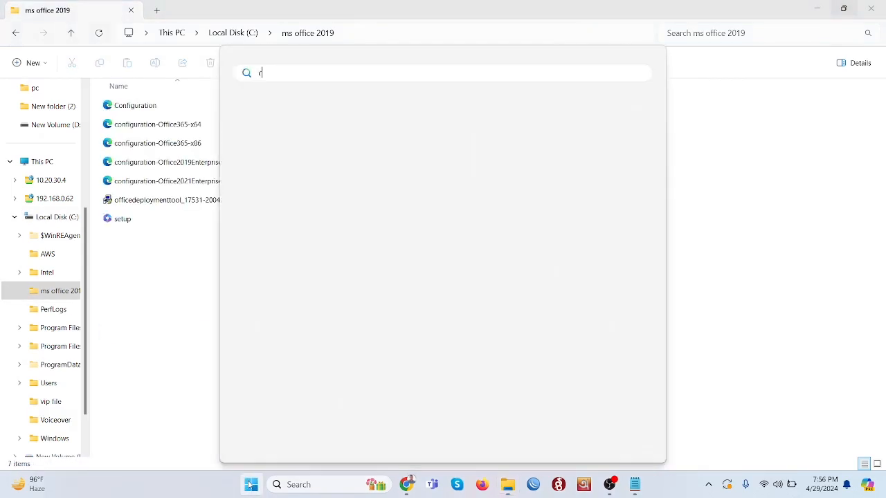
pyautogui.write('md')
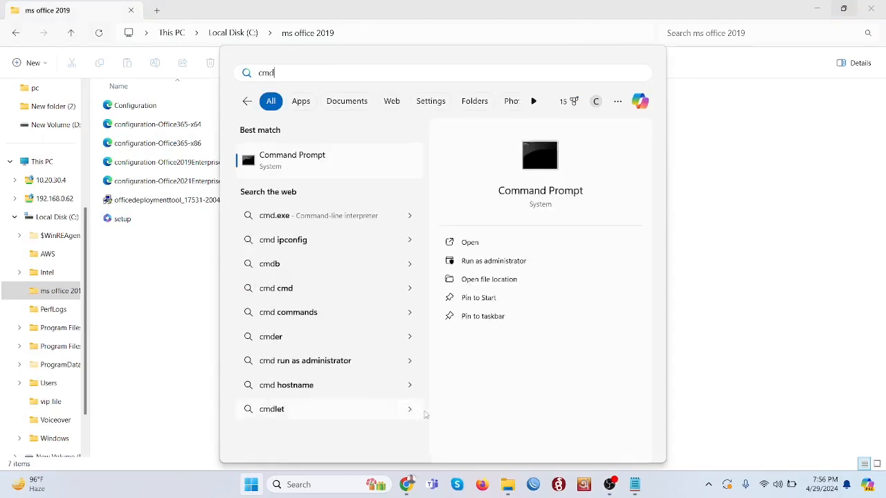
pyautogui.click(483, 267)
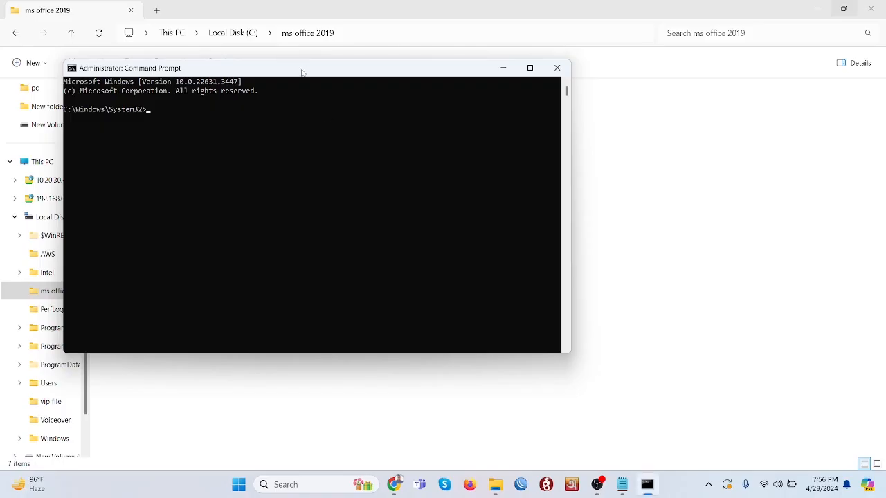
pyautogui.moveTo(303, 70); pyautogui.dragTo(546, 90)
# - Copy the full path of the ms office 2019 folder, C:\ms office 2019, from File Explorer
pyautogui.click(387, 34)
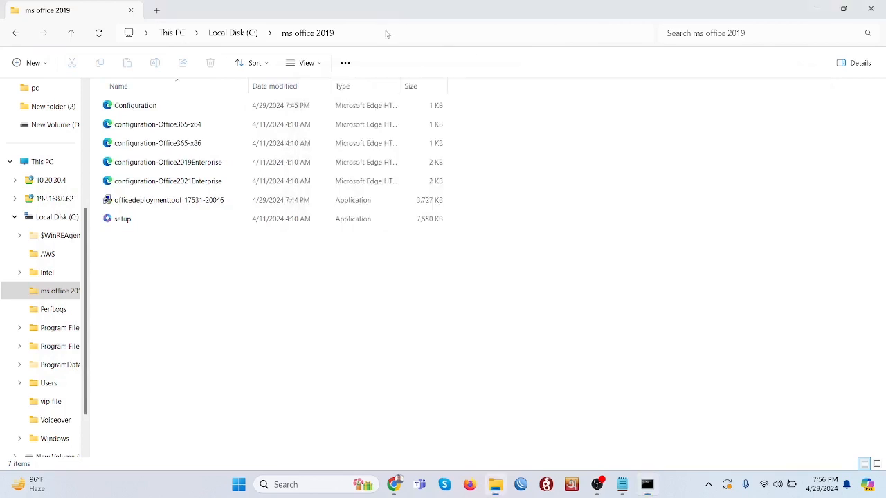
pyautogui.click(387, 32)
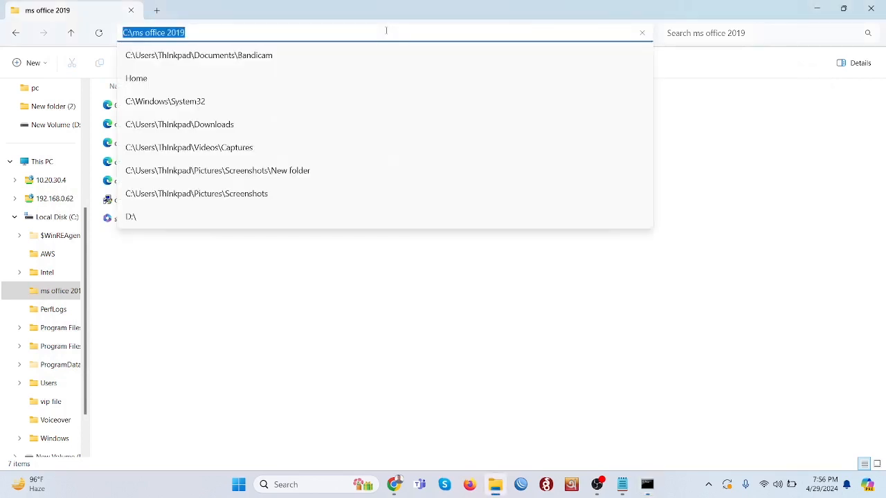
pyautogui.rightClick(386, 33)
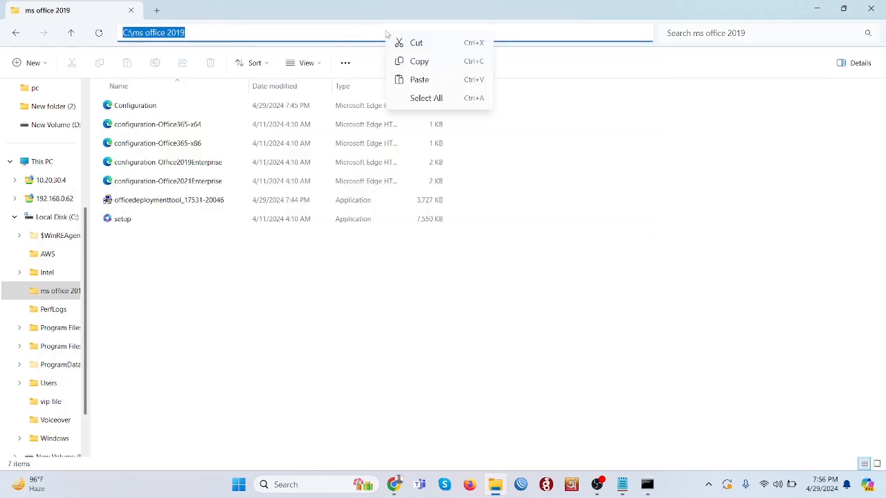
pyautogui.click(416, 61)
pyautogui.click(431, 295)
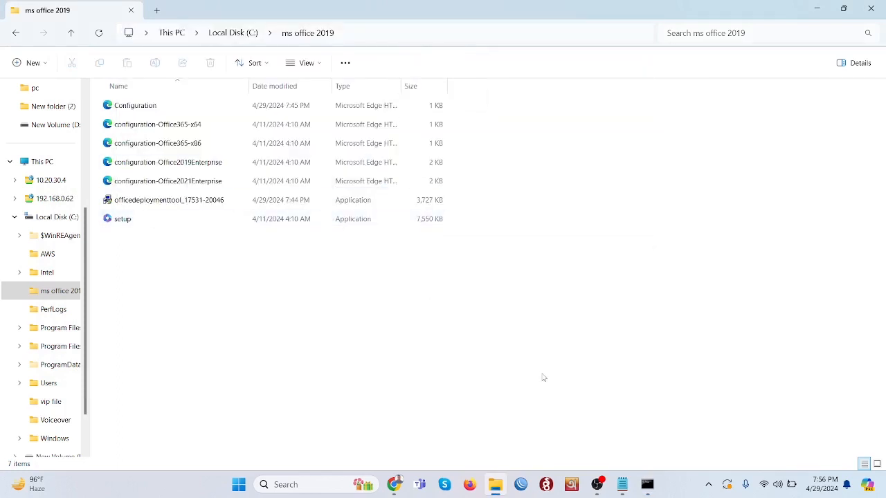
# - Switch to the administrator Command Prompt and change its directory to C:\ms office 2019 with cd and the copied path
pyautogui.click(647, 484)
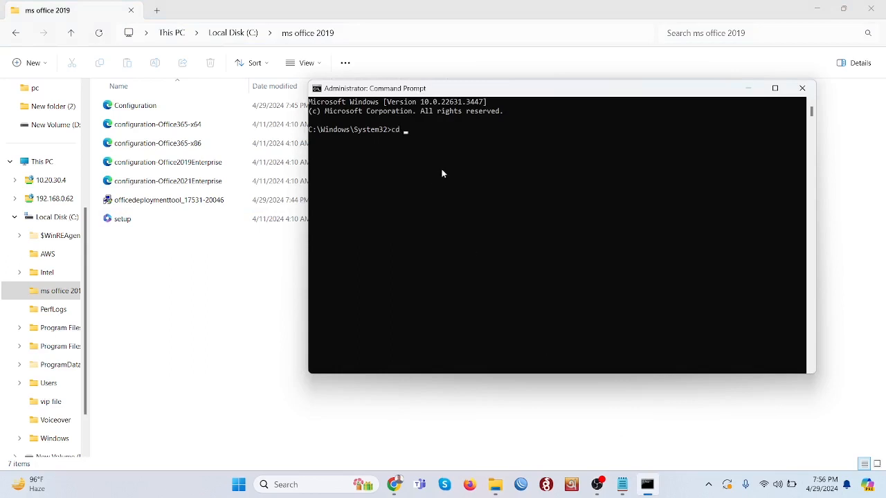
pyautogui.write('cd')
pyautogui.hotkey('ctrl', 'v')
pyautogui.press('Return')
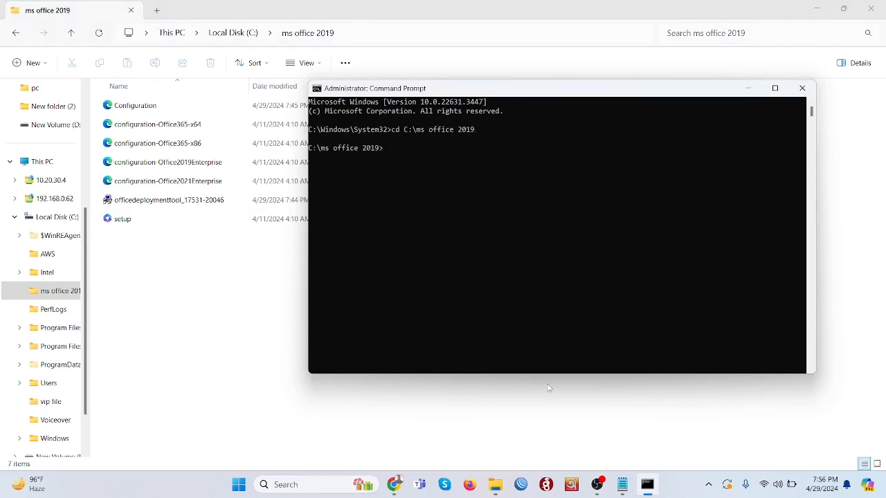
# - Switch to the Notepad note with the install commands and copy the line setup.exe /configure configuration.xml
pyautogui.moveTo(623, 484)
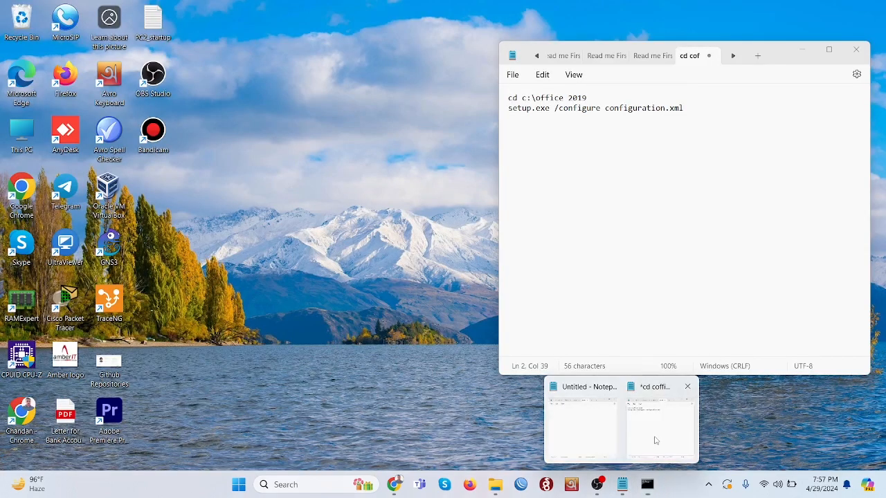
pyautogui.click(644, 447)
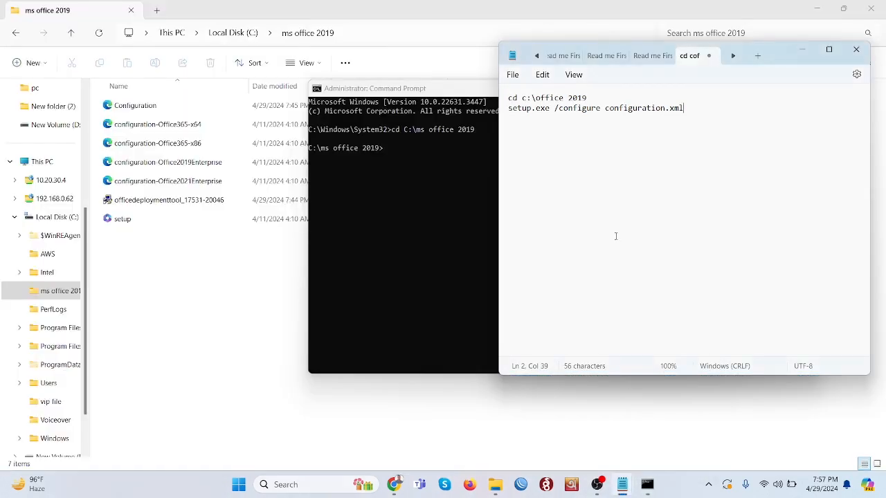
pyautogui.tripleClick(591, 109)
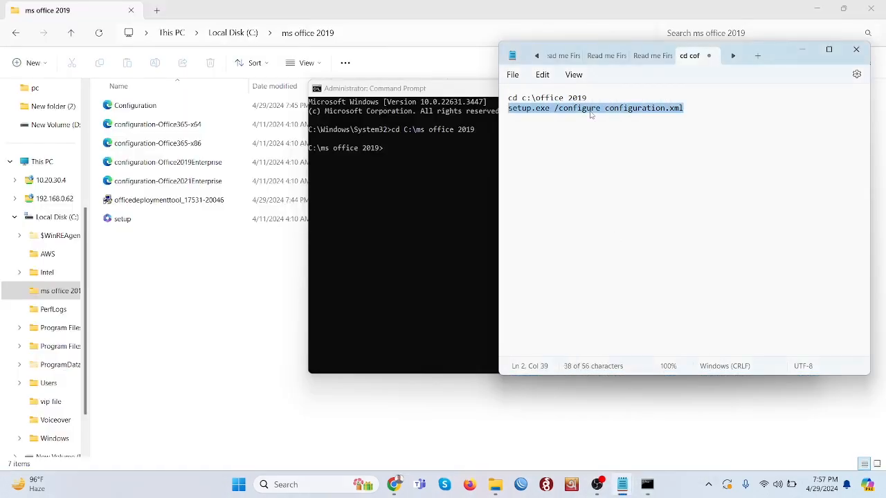
pyautogui.rightClick(591, 115)
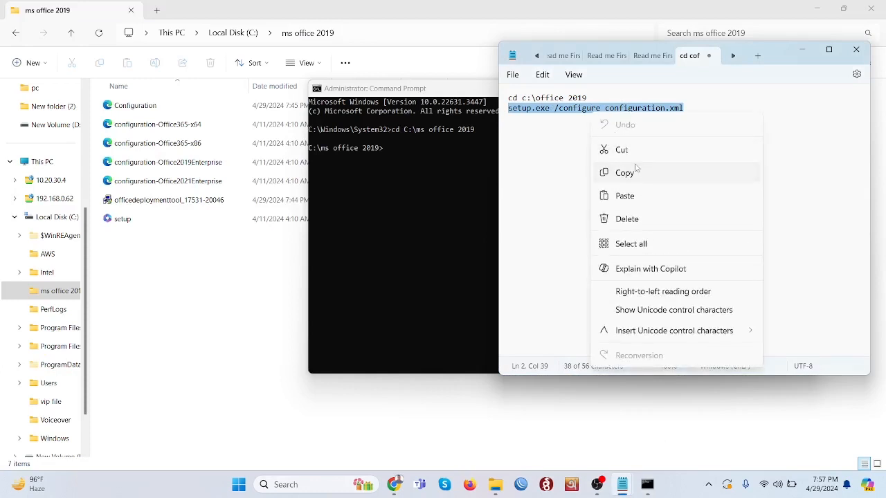
pyautogui.click(624, 172)
# - Run the copied command setup.exe /configure configuration.xml in the administrator Command Prompt
pyautogui.click(435, 154)
pyautogui.rightClick(435, 153)
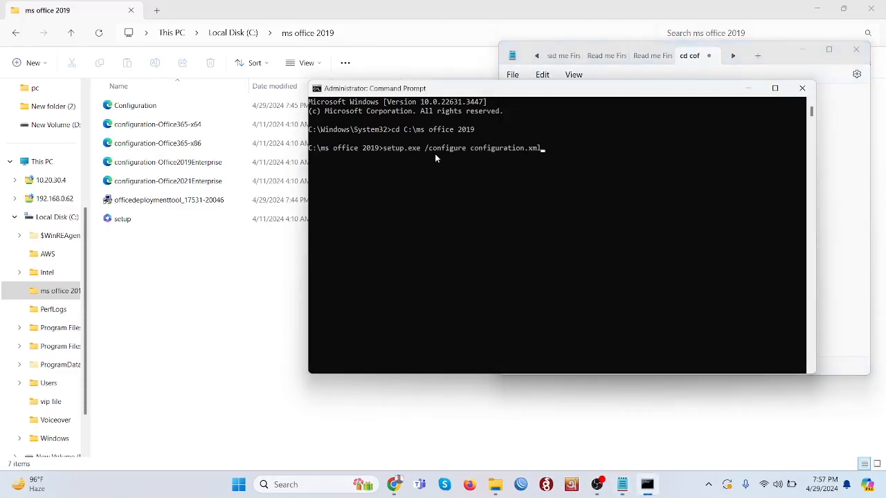
pyautogui.press('Return')
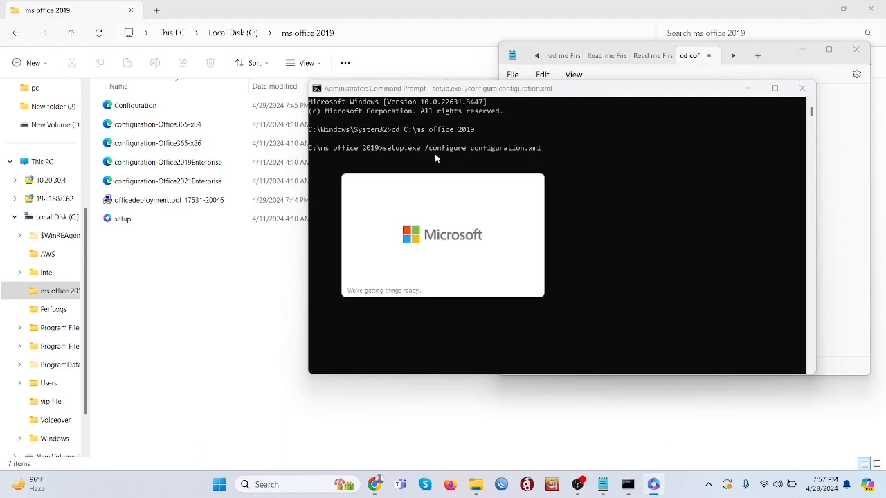